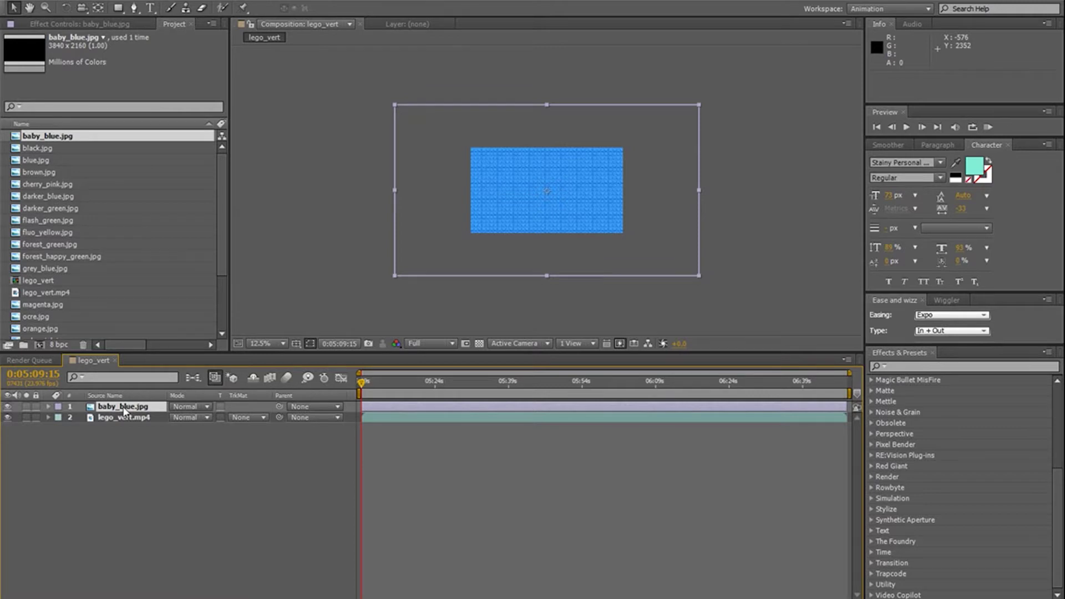
Step: Fit the baby_blue.jpg layer to the composition size
key("ctrl+alt+f")
scroll(544, 208, "up", 3)
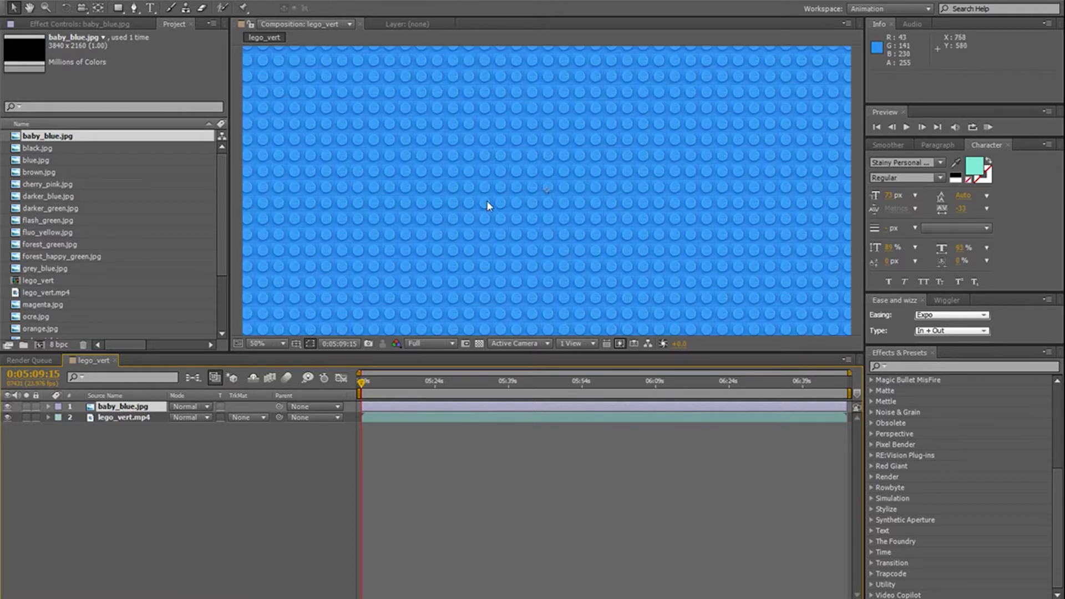
scroll(487, 205, "down", 2)
right_click(133, 409)
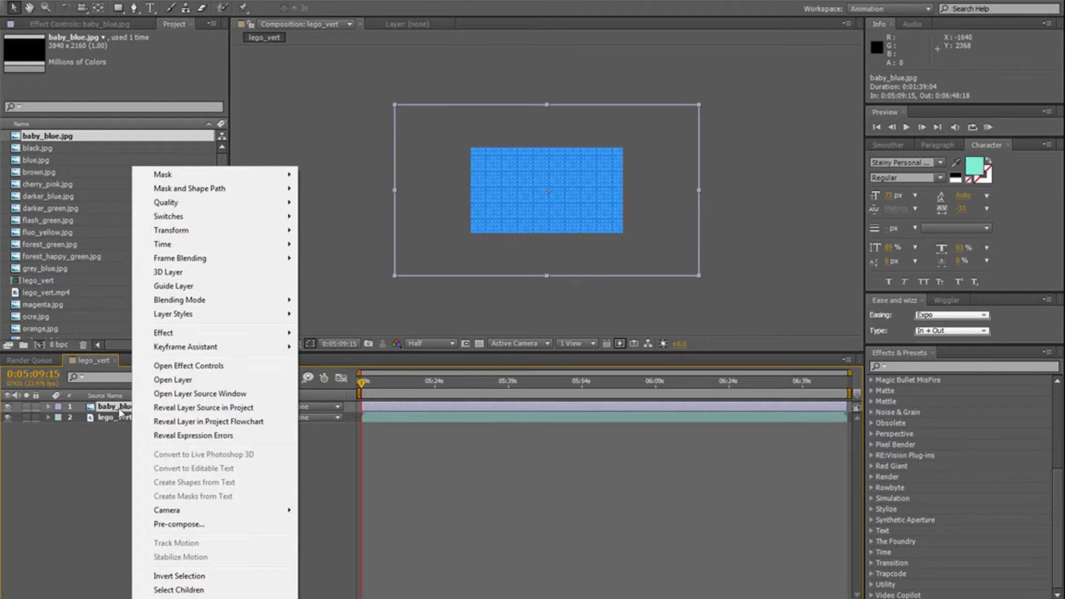
mouse_move(191, 233)
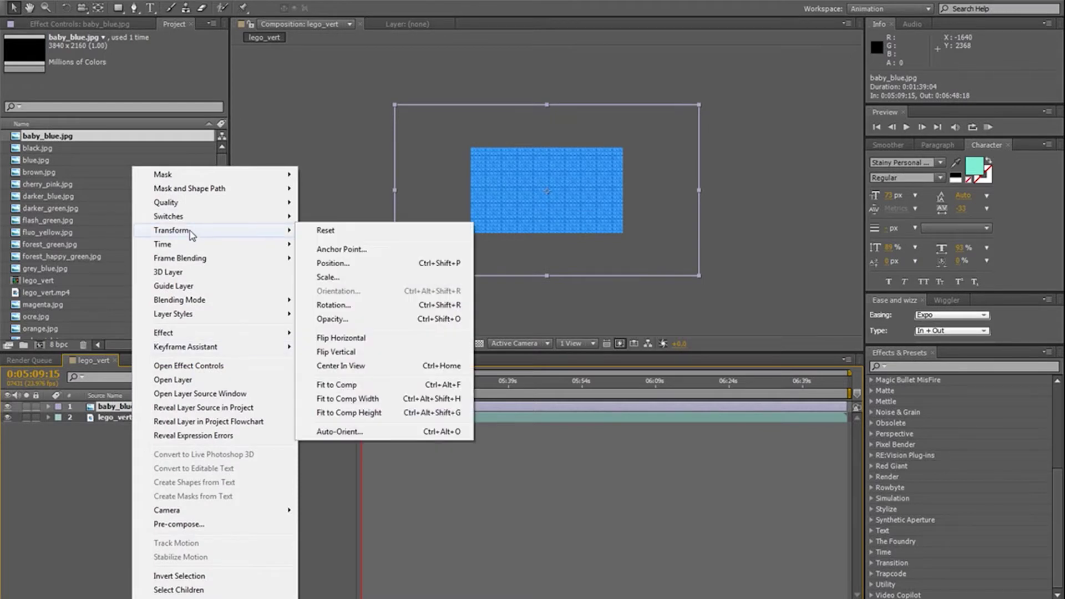
left_click(339, 388)
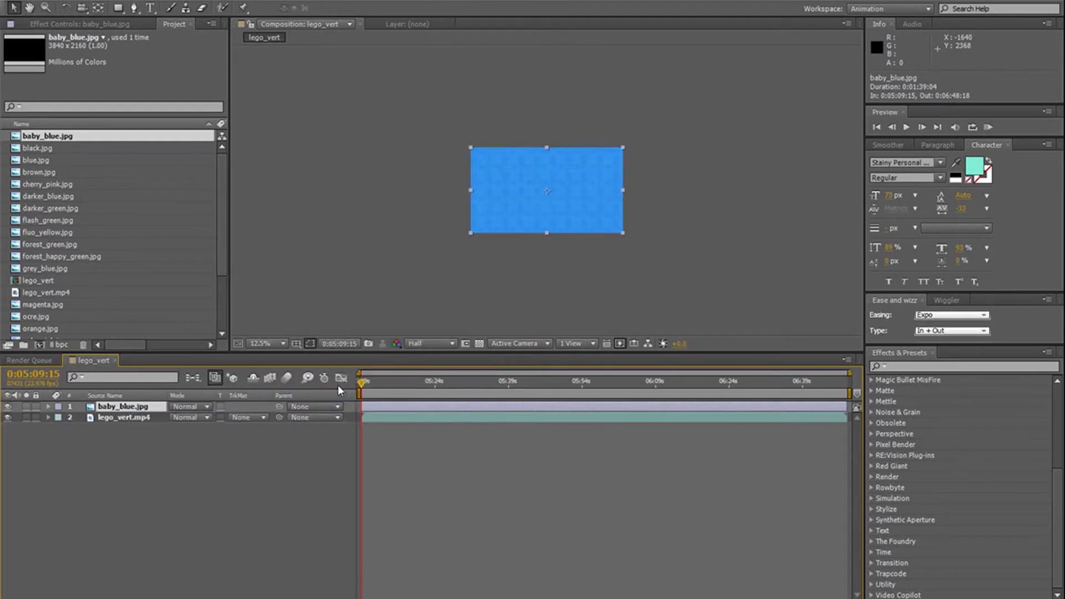
scroll(488, 267, "up", 2)
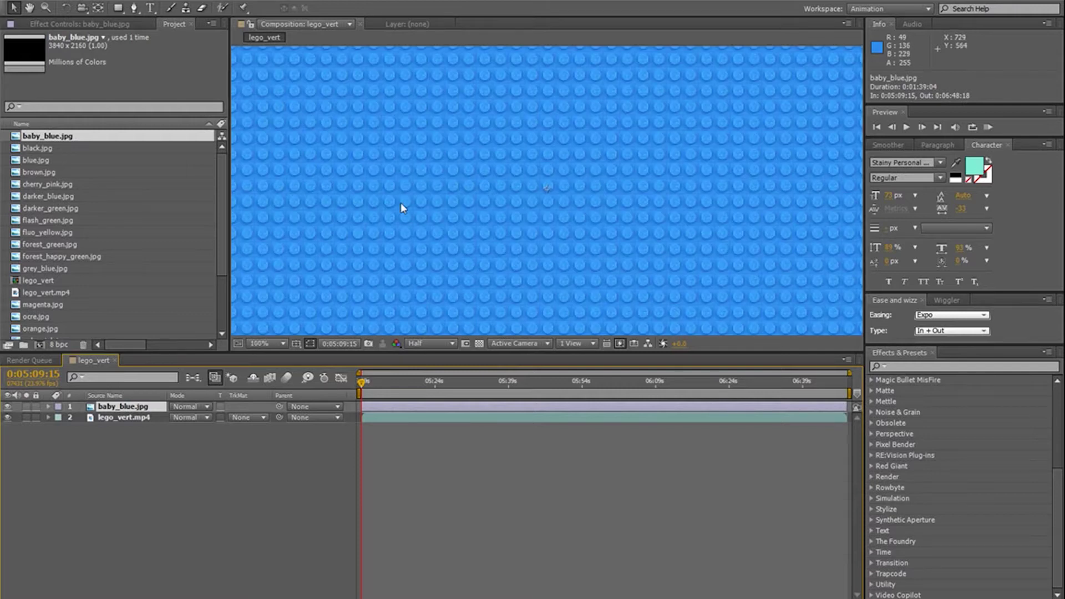
scroll(405, 209, "down", 1)
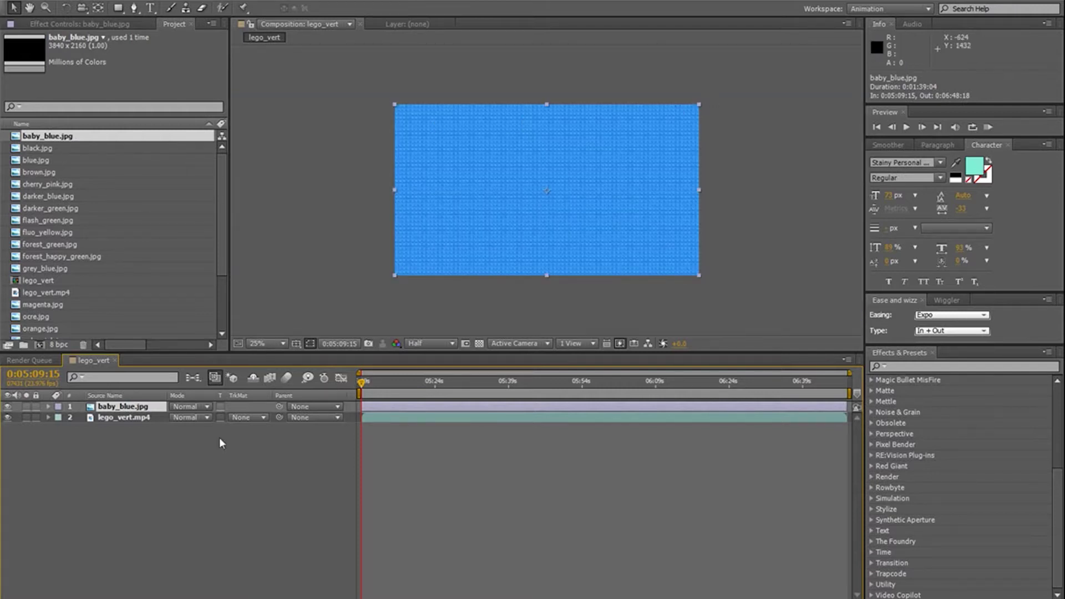
Step: Move the lego_vert.mp4 layer above baby_blue.jpg and apply the CC Threshold effect to it
left_click_drag(123, 417, 123, 405)
left_click(898, 353)
left_click(920, 115)
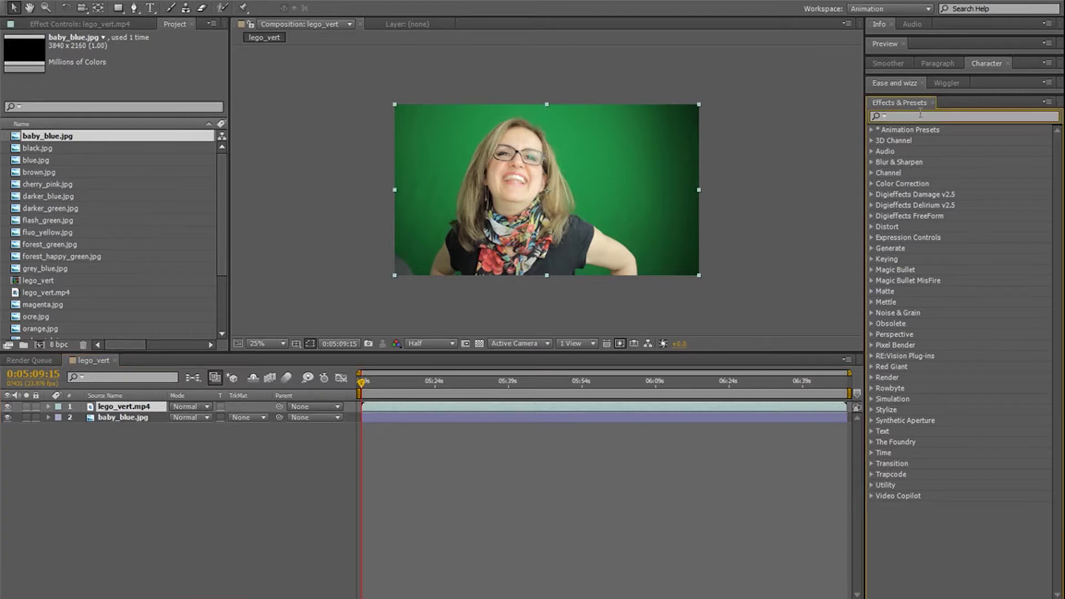
type("thre")
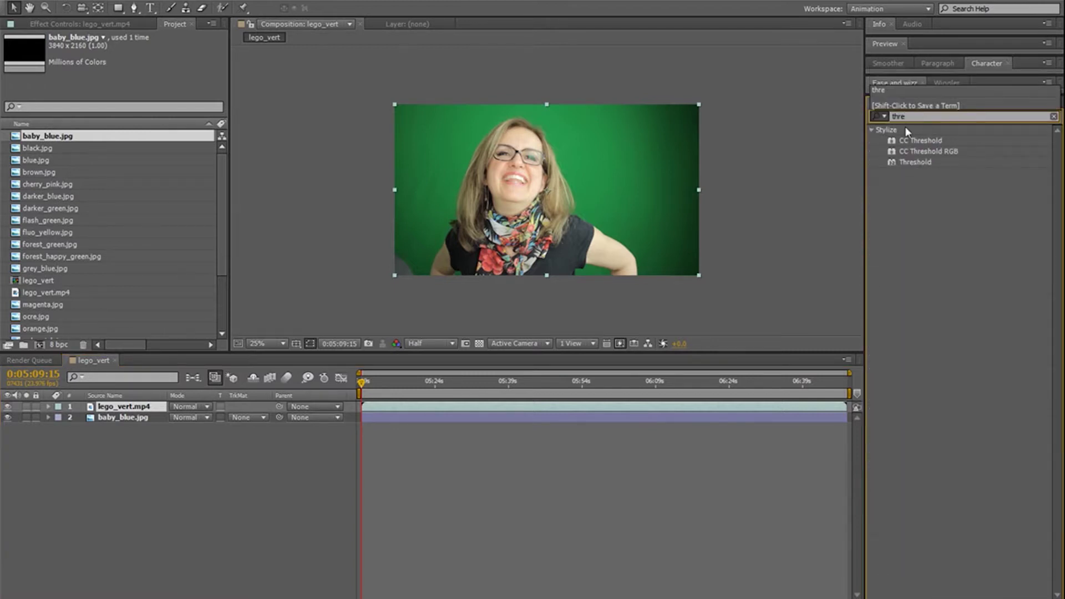
left_click_drag(915, 141, 506, 185)
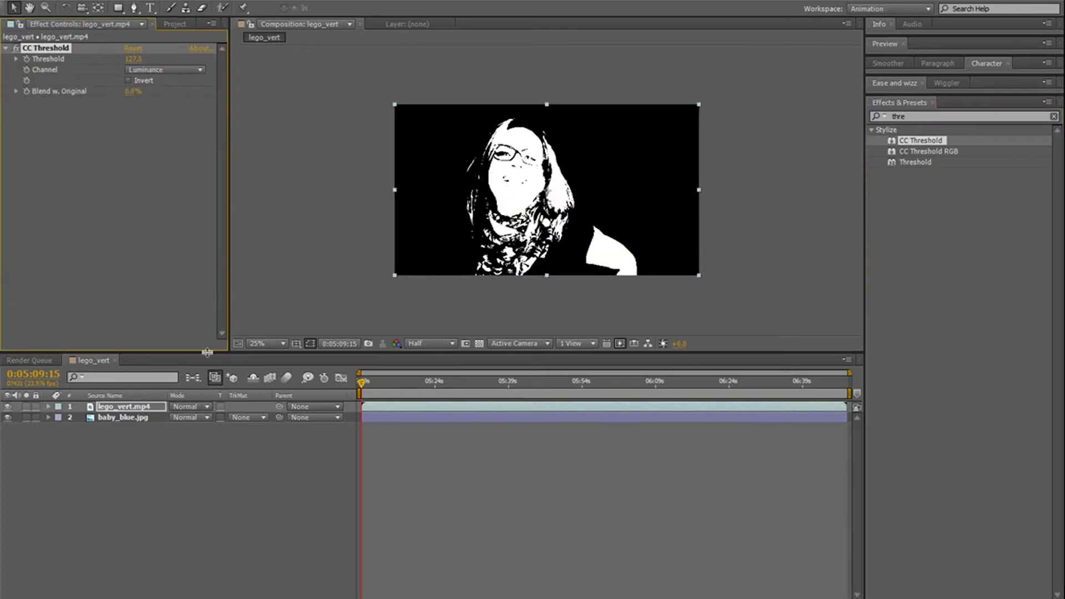
Step: Try higher and lower CC Threshold values on lego_vert.mp4 until most of the green background turns white
left_click_drag(132, 59, 152, 58)
left_click_drag(205, 65, 81, 64)
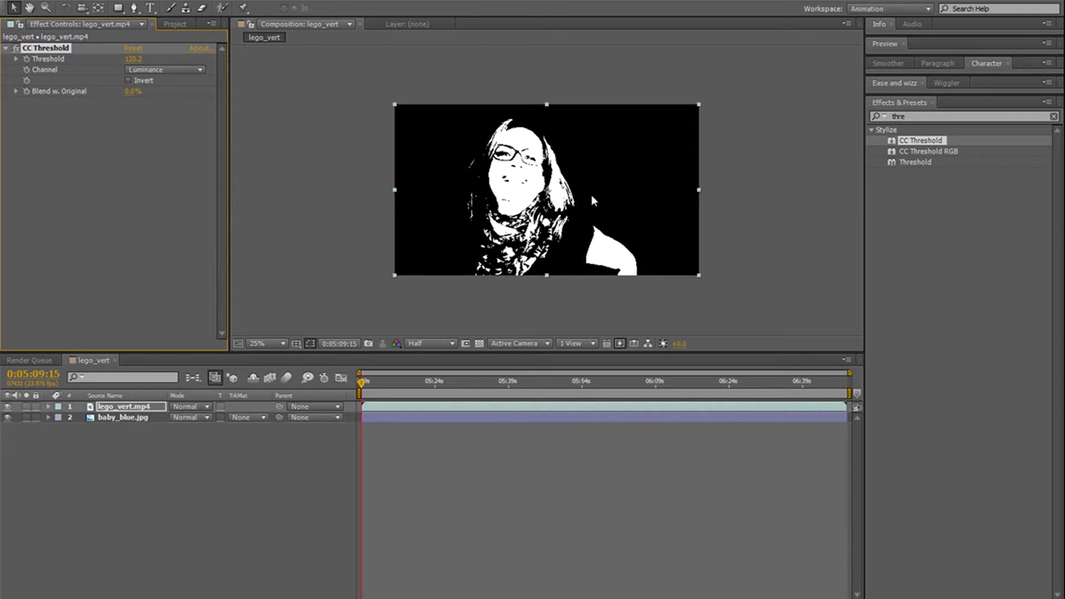
left_click_drag(136, 59, 124, 62)
Step: Add black.jpg directly beneath the lego_vert.mp4 layer, fit it to the composition size and leave it unsoloed
left_click(175, 23)
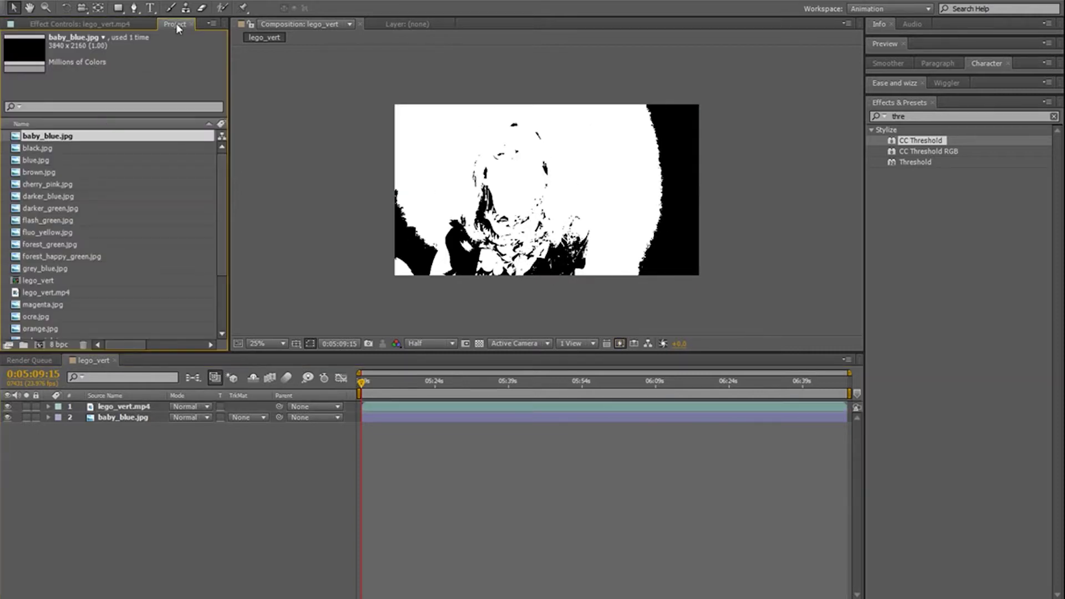
left_click_drag(28, 148, 106, 419)
right_click(109, 418)
mouse_move(245, 45)
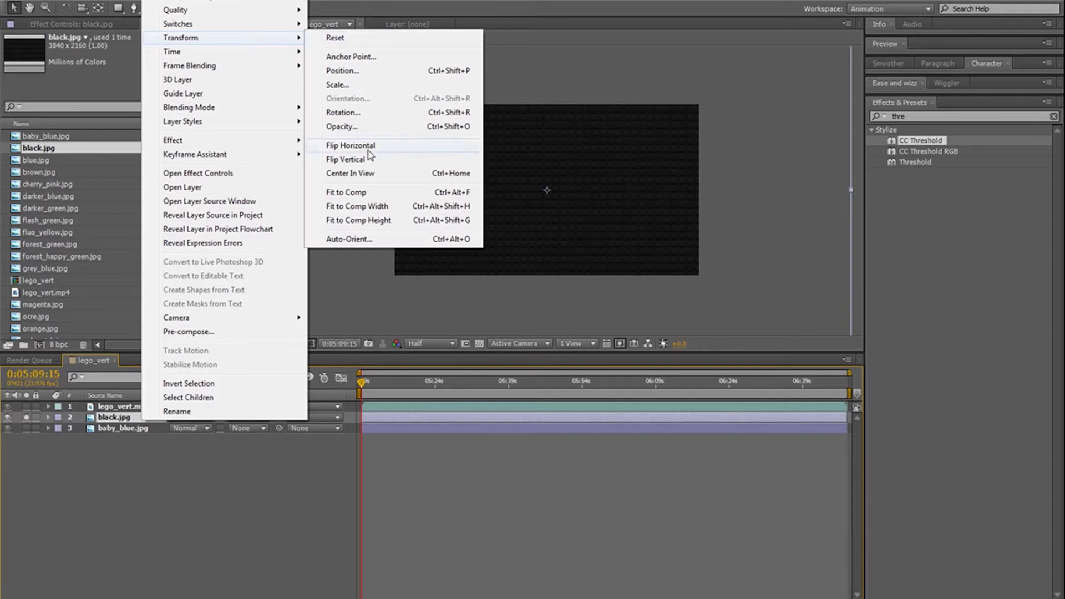
left_click(365, 193)
left_click(241, 482)
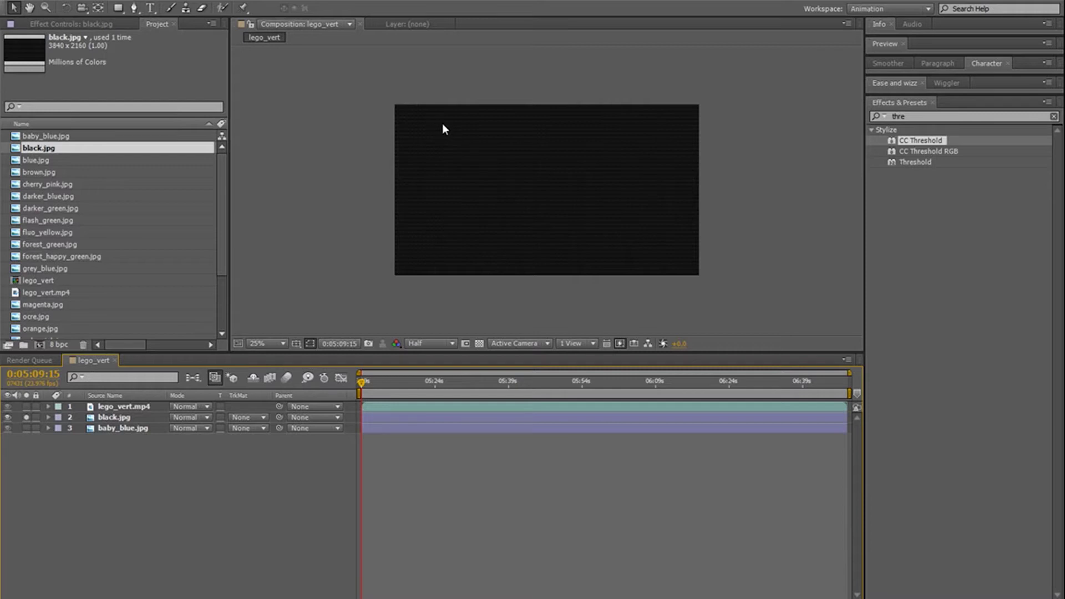
left_click(110, 423)
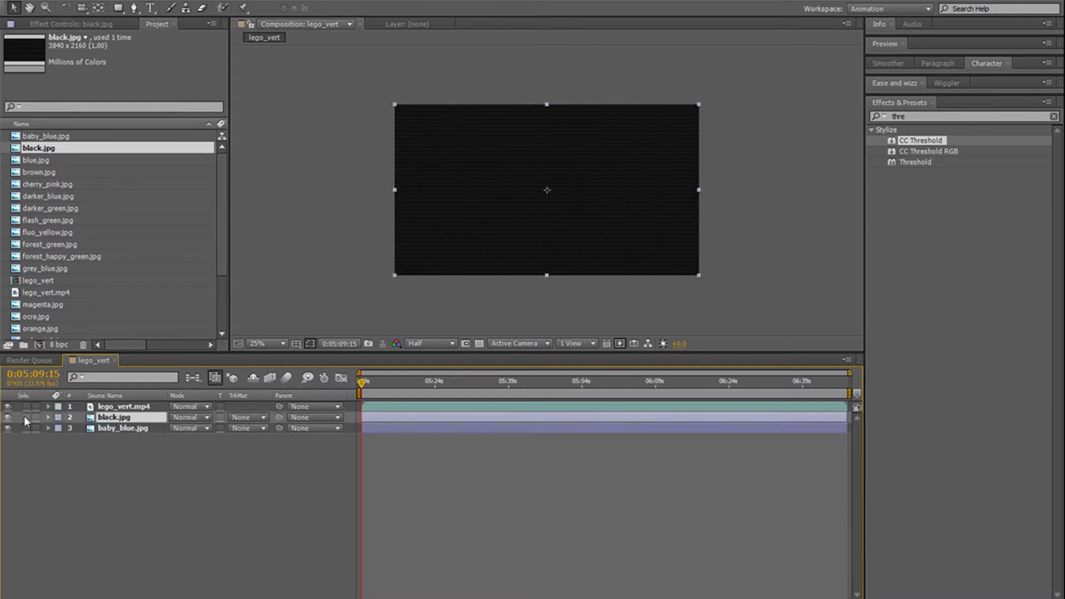
left_click(25, 418)
Step: Set the CC Threshold value on the lego_vert.mp4 layer to 56.1
left_click(116, 409)
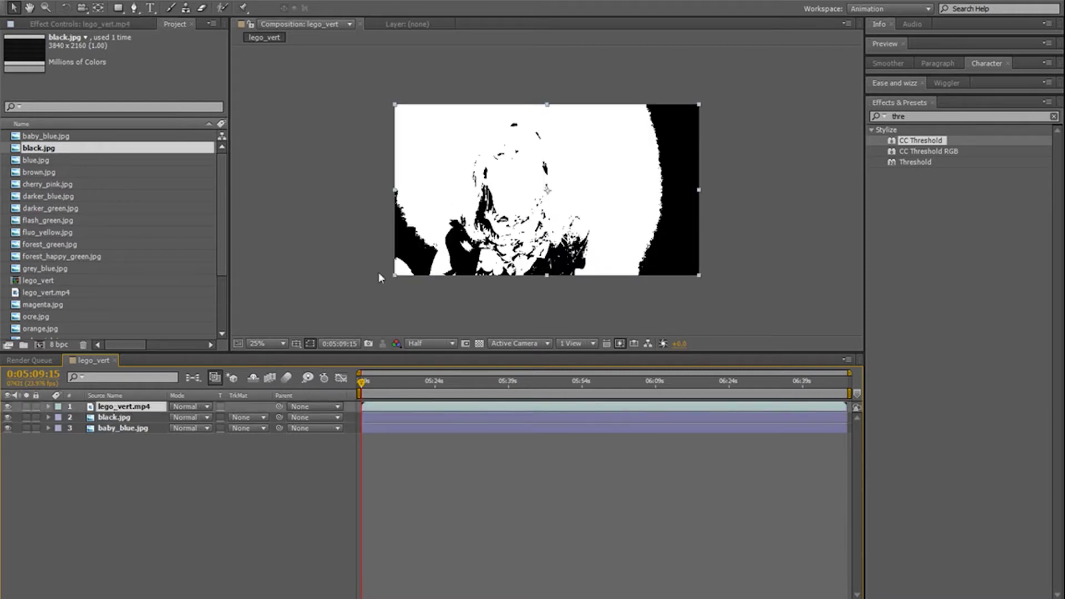
left_click(103, 24)
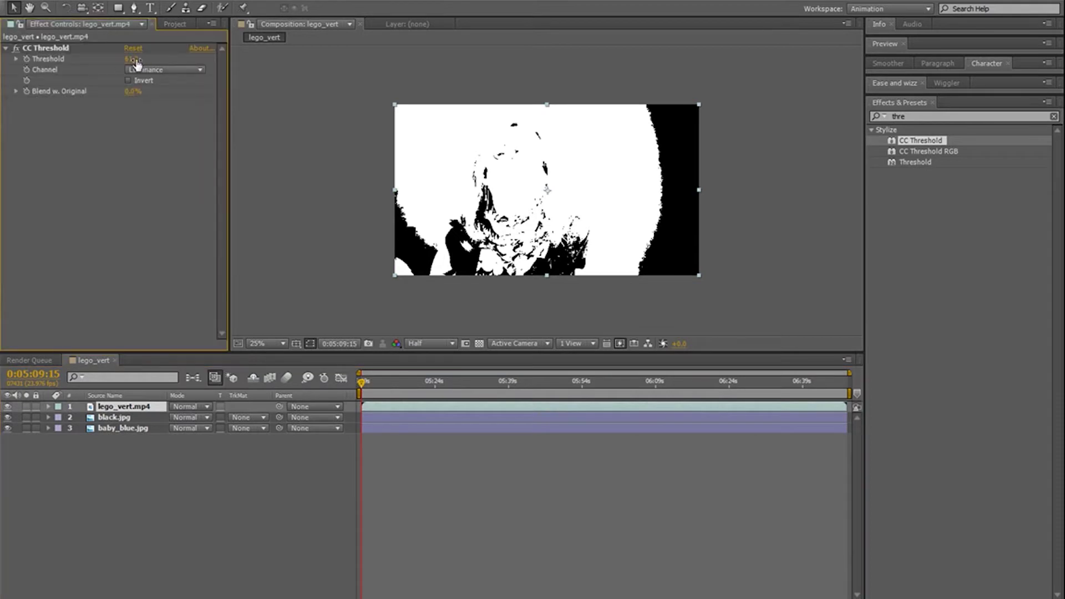
left_click_drag(136, 65, 639, 159)
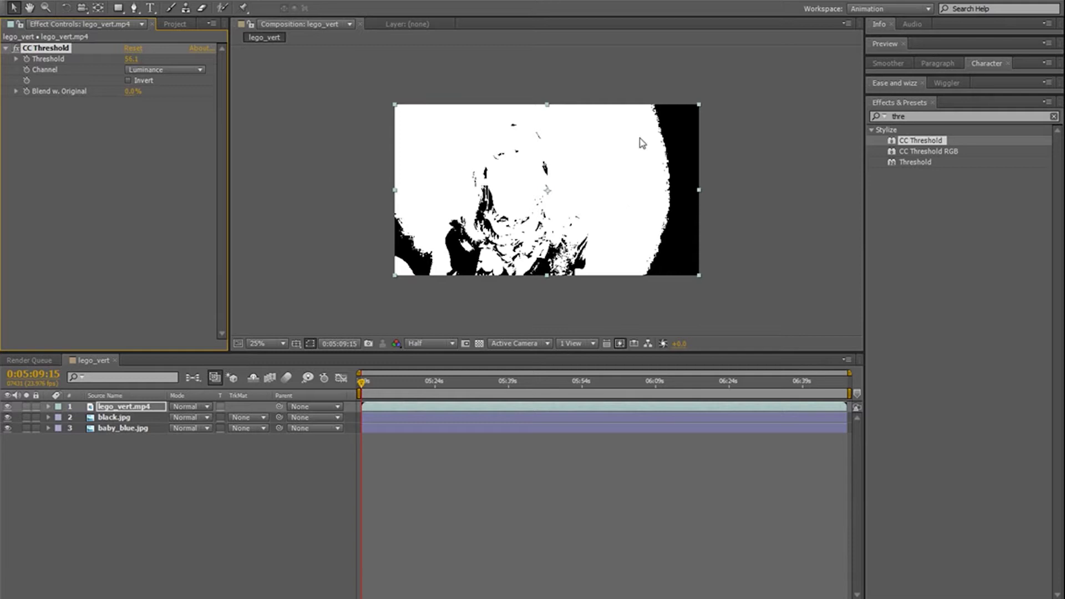
Step: Add grey_blue.jpg between lego_vert.mp4 and black.jpg, fit it to the composition size and leave it unsoloed
left_click(175, 24)
left_click_drag(37, 270, 154, 414)
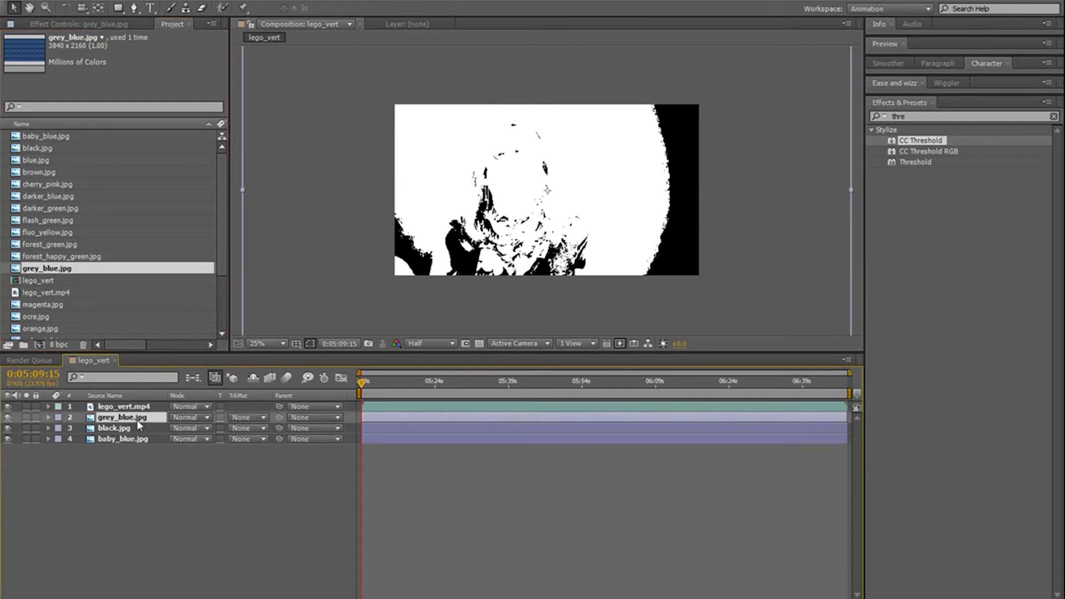
left_click(27, 417)
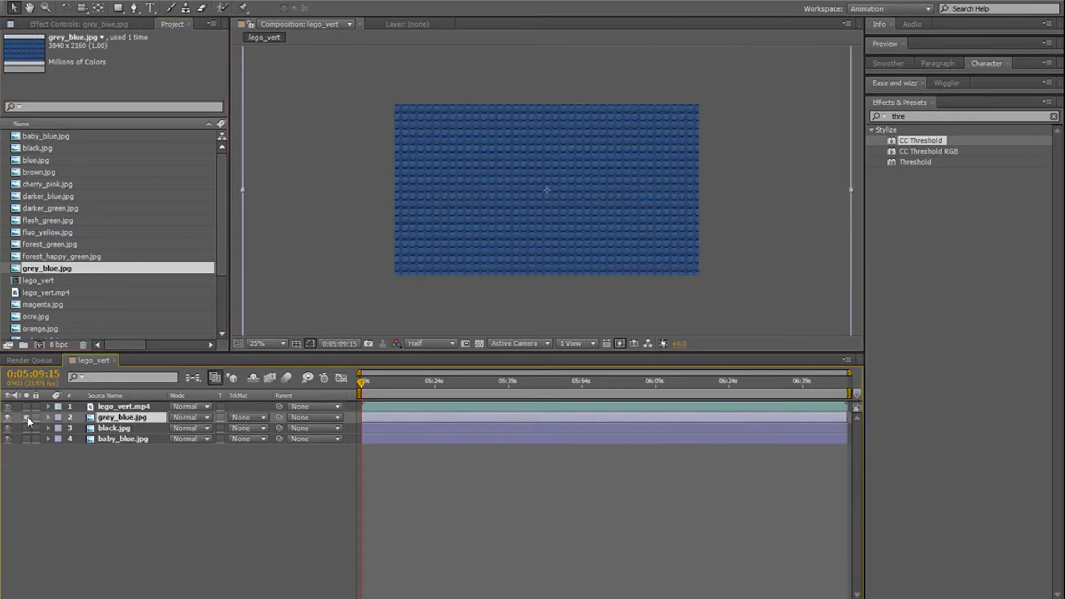
right_click(111, 420)
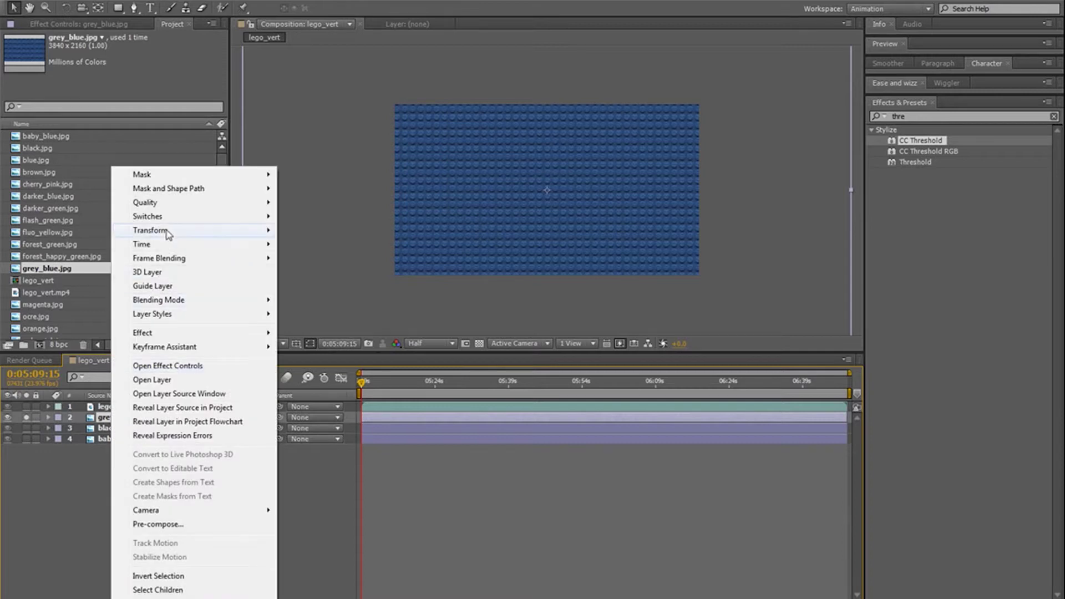
mouse_move(168, 233)
left_click(315, 380)
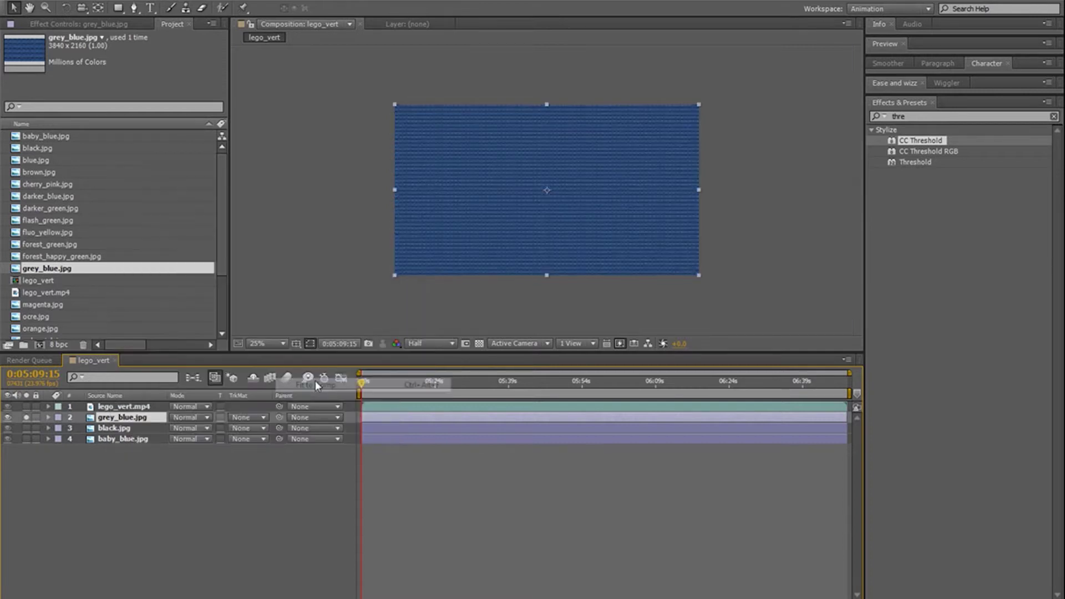
left_click(27, 418)
key("ctrl+Up")
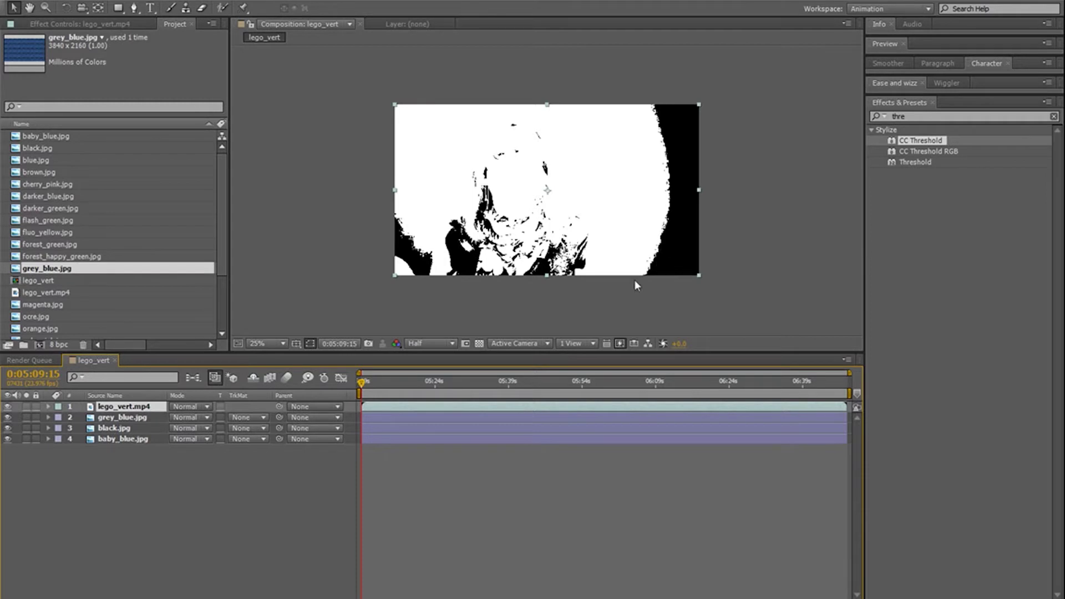
Step: Try blending grey_blue.jpg with Alpha Add and giving it an alpha track matte from lego_vert.mp4
left_click(185, 418)
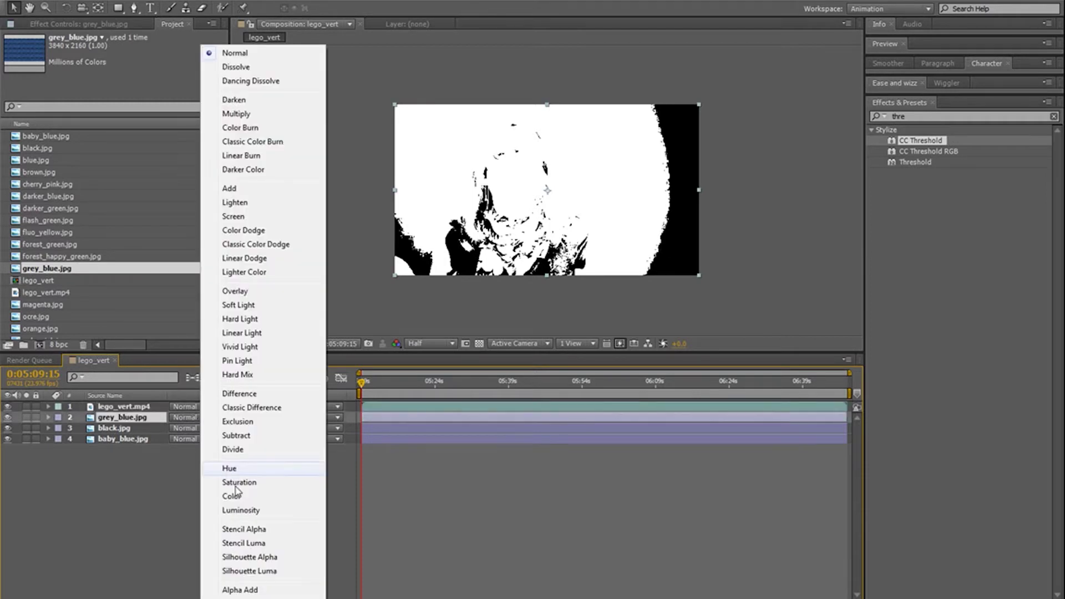
left_click(246, 589)
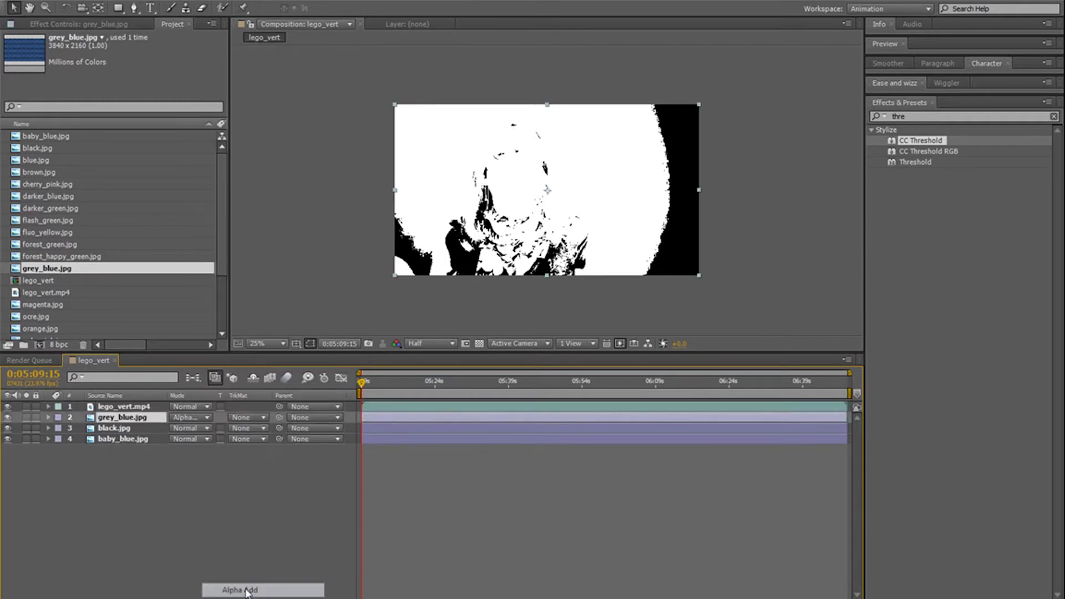
left_click(244, 418)
left_click(270, 451)
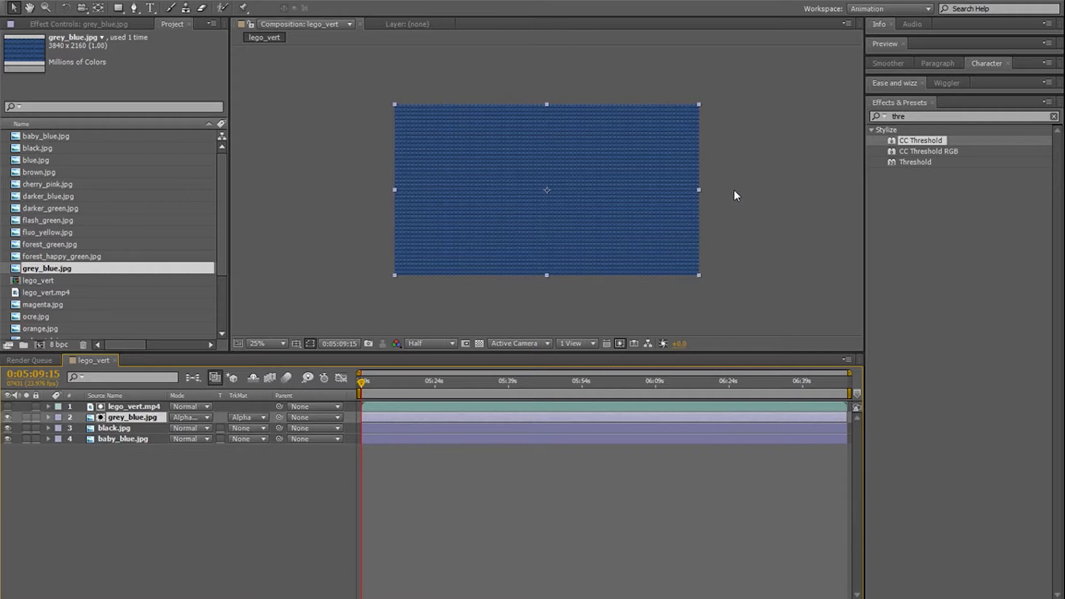
Step: Restore grey_blue.jpg to Normal blending without a track matte and make lego_vert.mp4 visible again
left_click(179, 420)
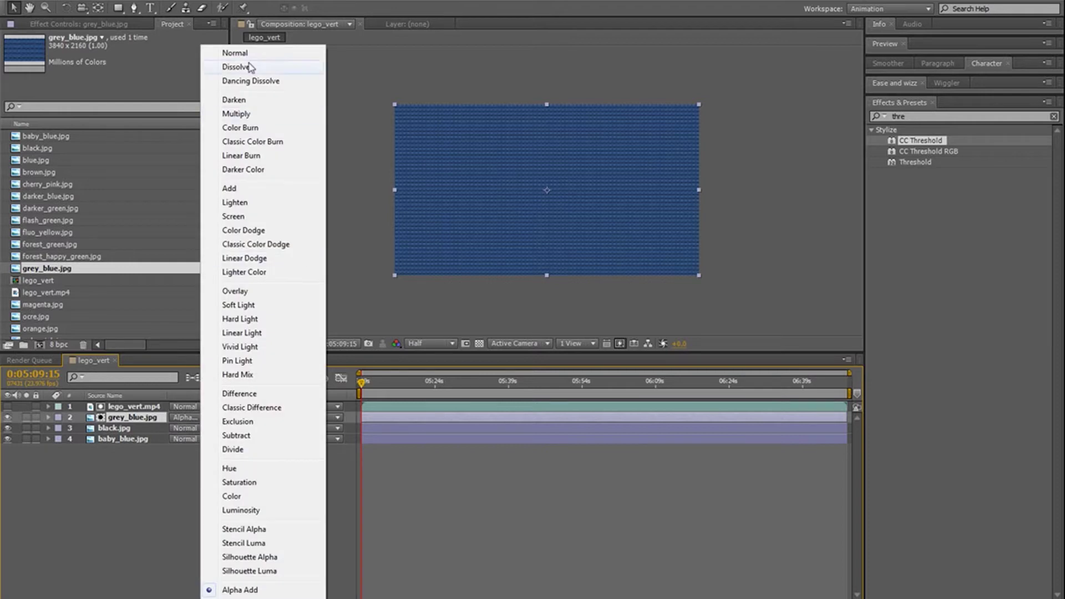
left_click(235, 53)
left_click(247, 418)
left_click(252, 427)
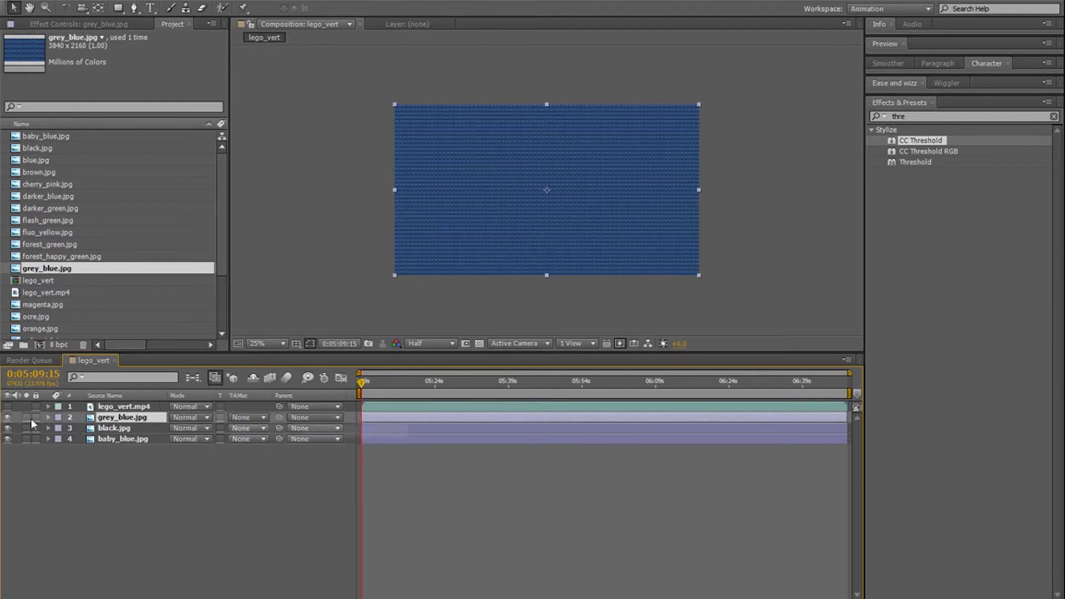
left_click(8, 406)
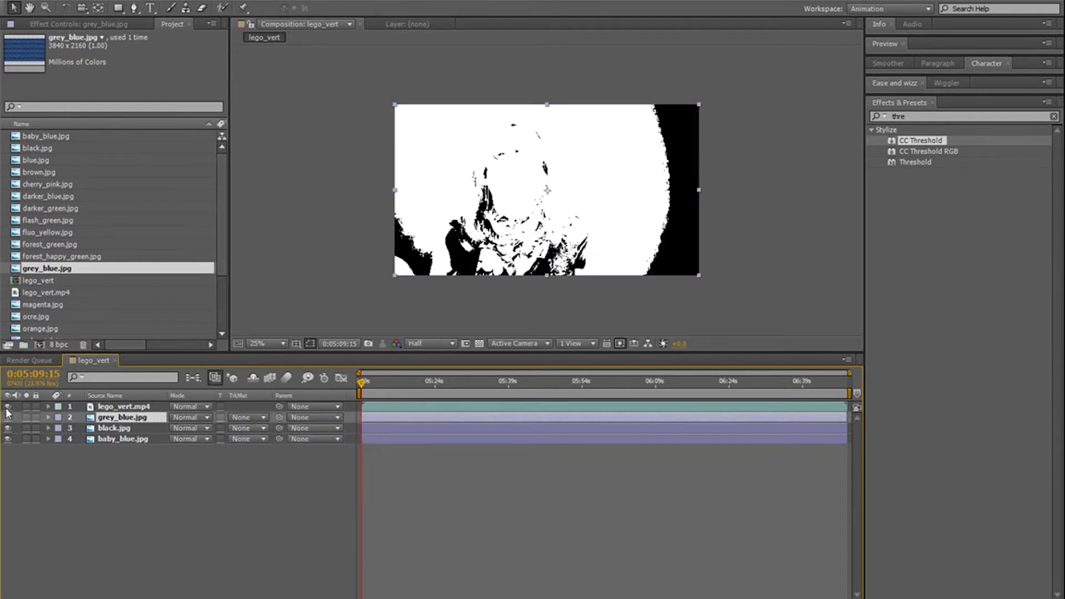
Step: Find the Luma Key effect and apply it to the lego_vert.mp4 layer
left_click(84, 408)
left_click(894, 113)
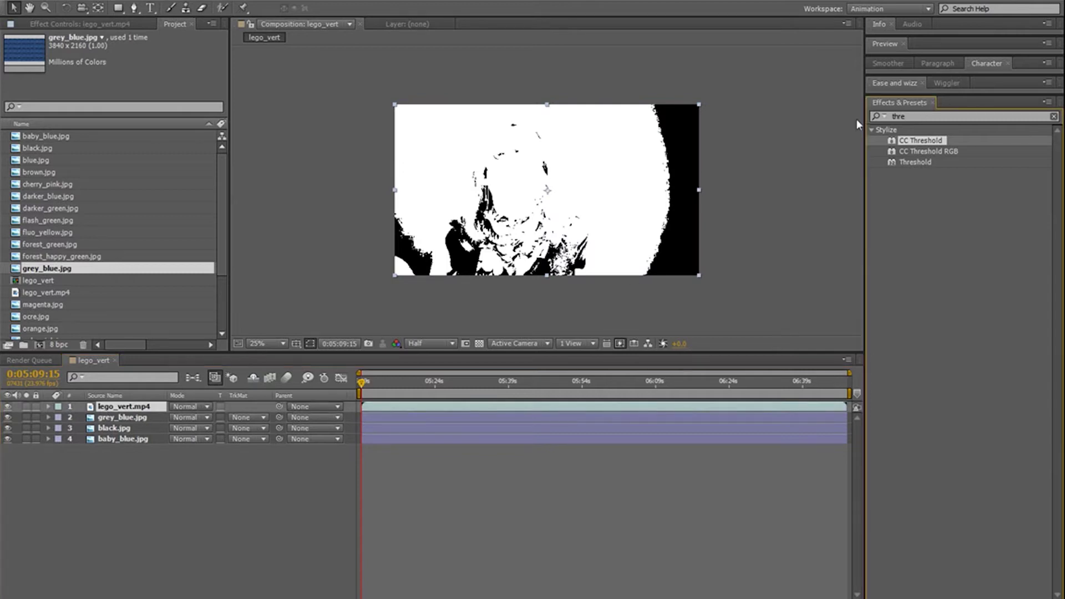
left_click(907, 116)
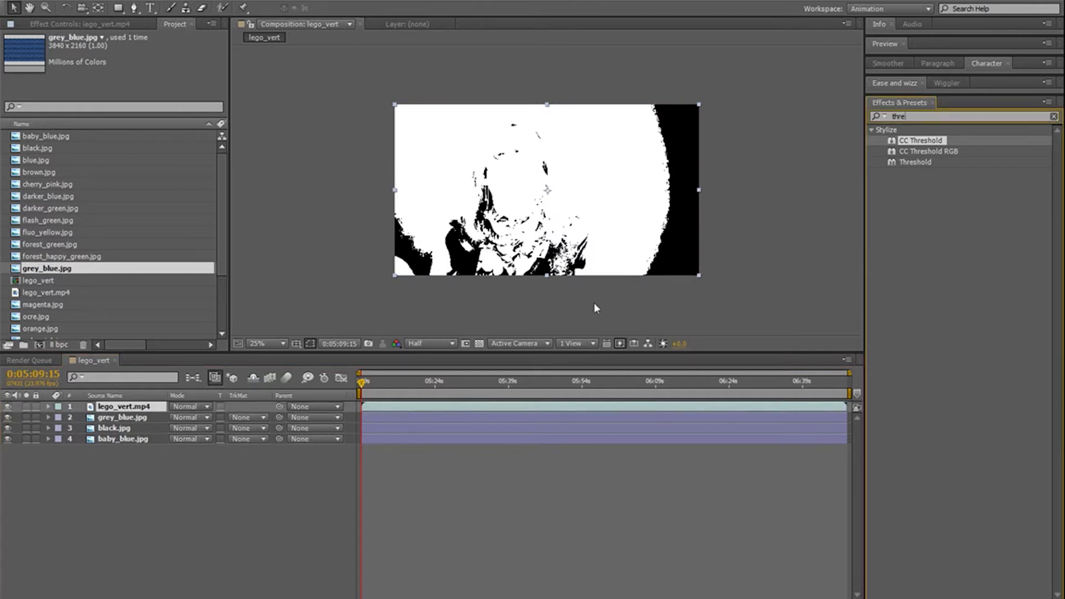
key("ctrl+a")
type("luma")
left_click_drag(915, 141, 119, 411)
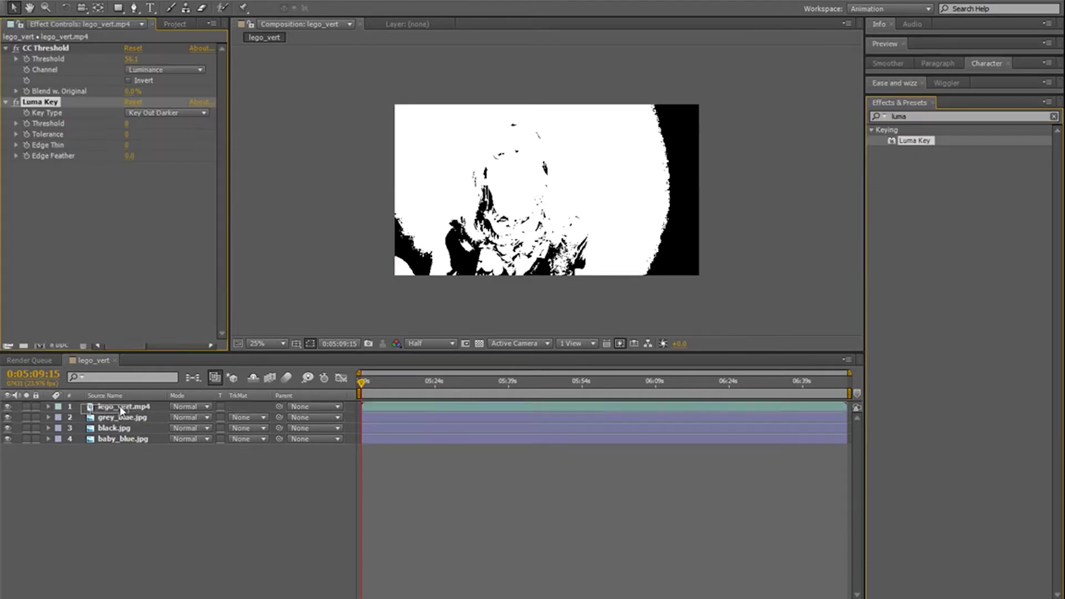
Step: Keep the Luma Key type at Key Out Darker and set its threshold to 62 on lego_vert.mp4
left_click(149, 113)
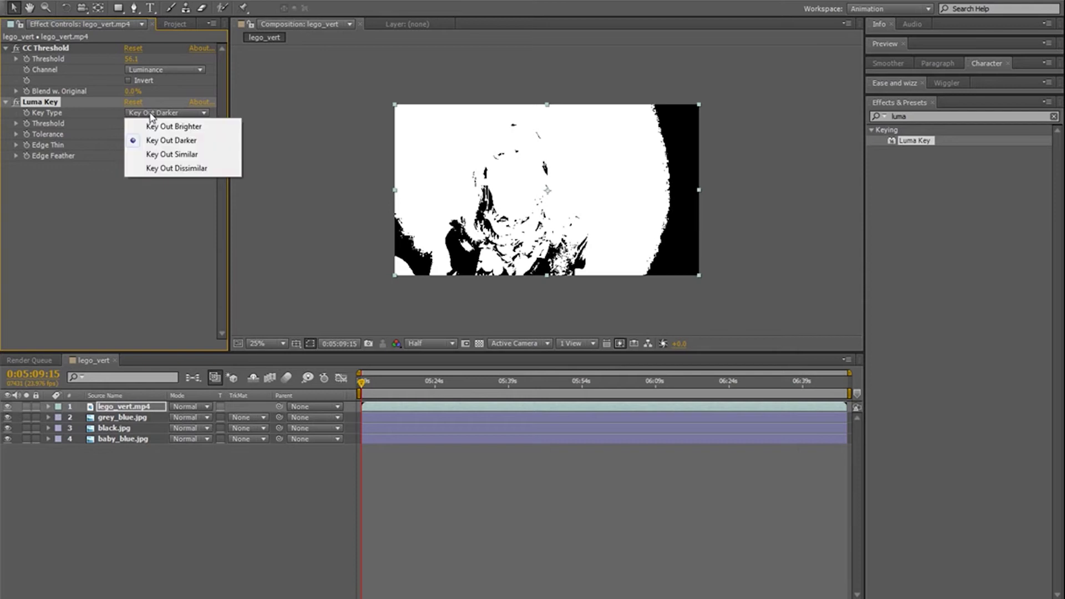
left_click(110, 221)
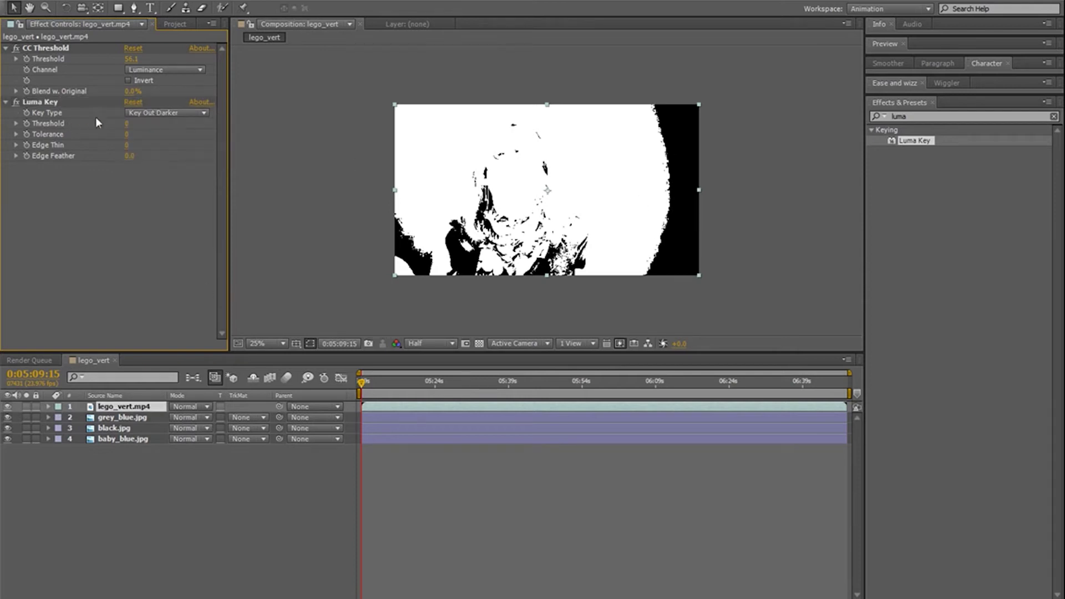
left_click_drag(127, 128, 169, 122)
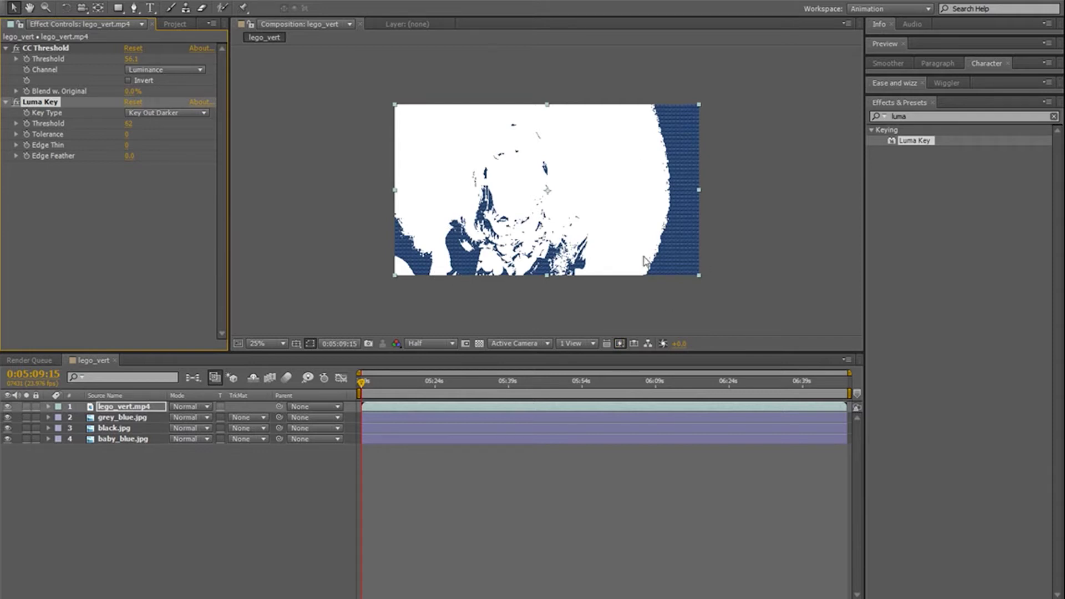
left_click(125, 412)
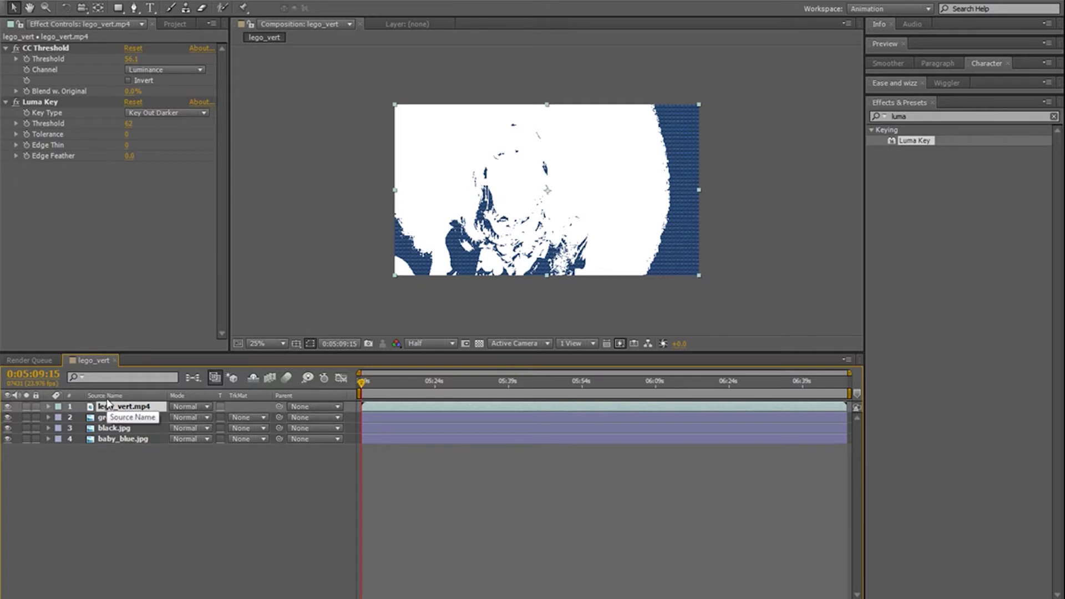
Step: Duplicate lego_vert.mp4, name the lower copy blue_layer, and hide the upper copy
key("ctrl+d")
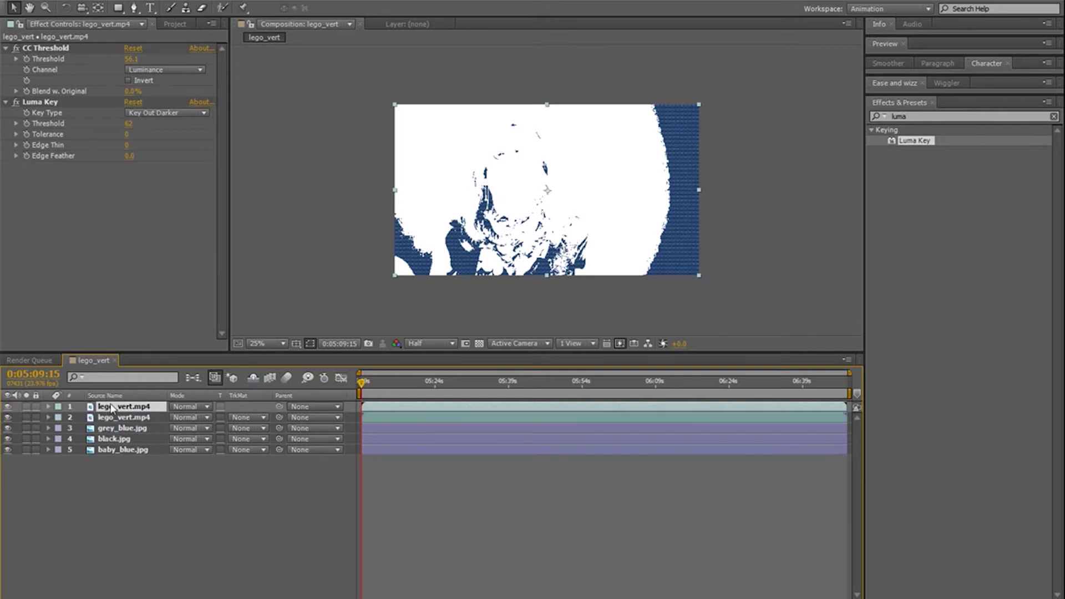
left_click(8, 406)
left_click(104, 396)
Step: Blend grey_blue.jpg with Alpha Add and give it an alpha track matte from blue_layer
left_click(114, 428)
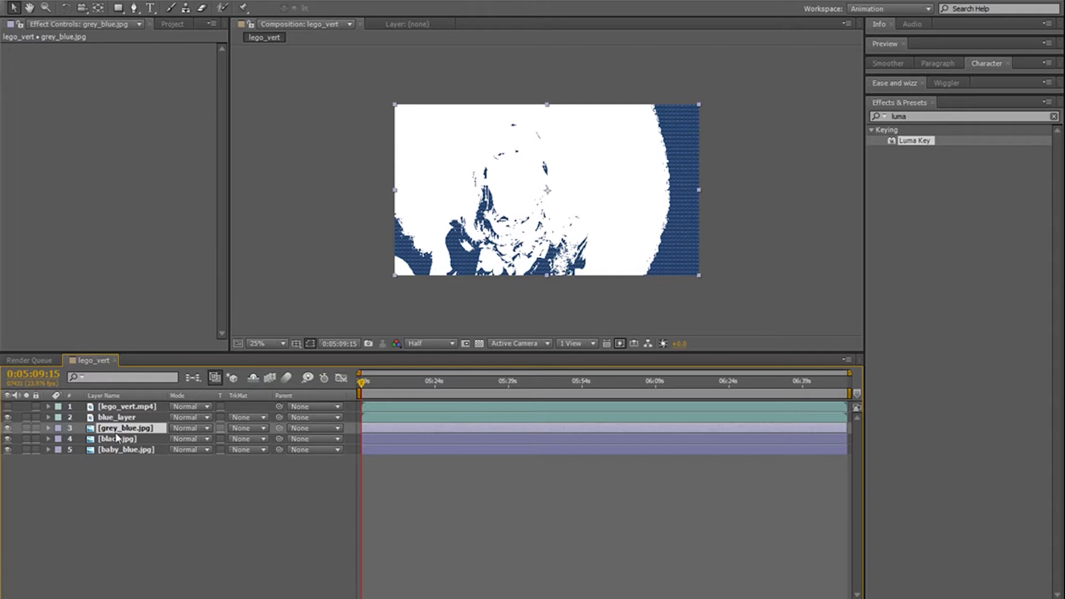
left_click(179, 430)
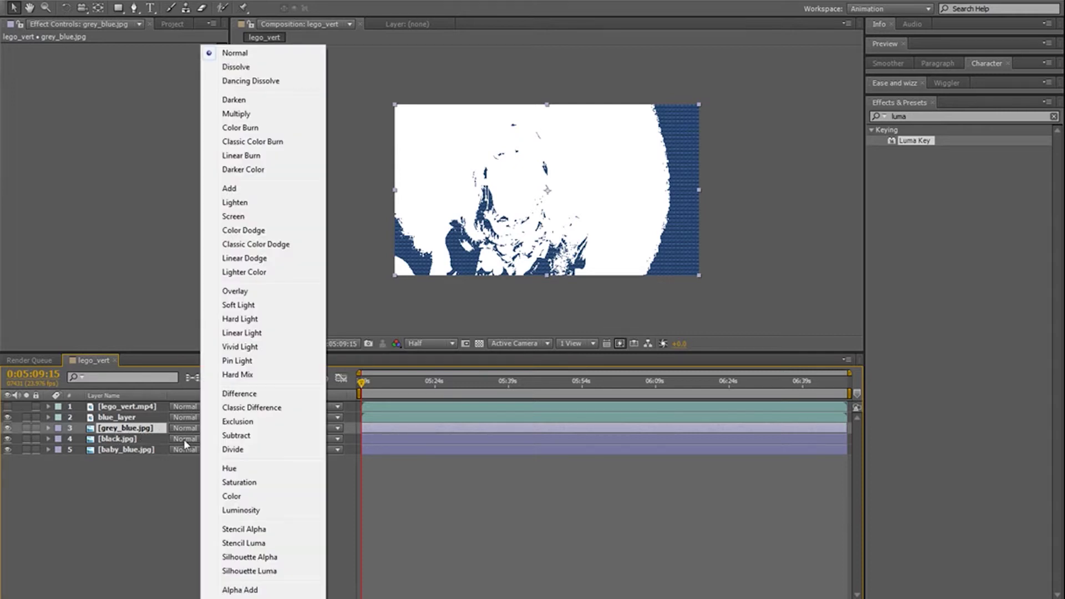
left_click(235, 590)
left_click(242, 428)
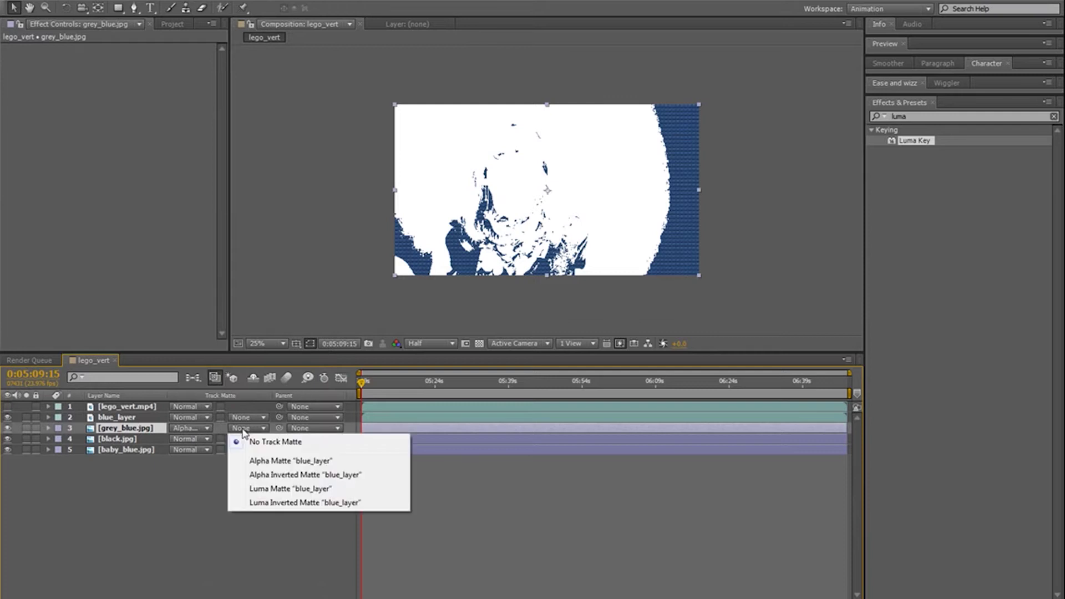
left_click(267, 462)
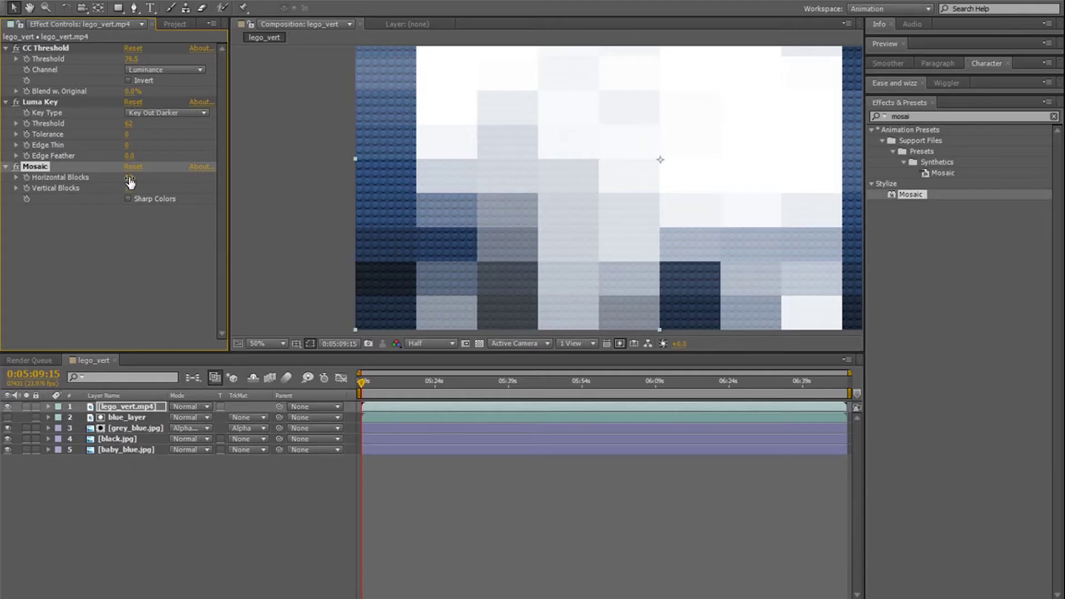
Step: Set the Mosaic effect's Horizontal Blocks to 68 on the top lego_vert.mp4 layer so its blocks match the Lego studs
left_click_drag(129, 178, 174, 178)
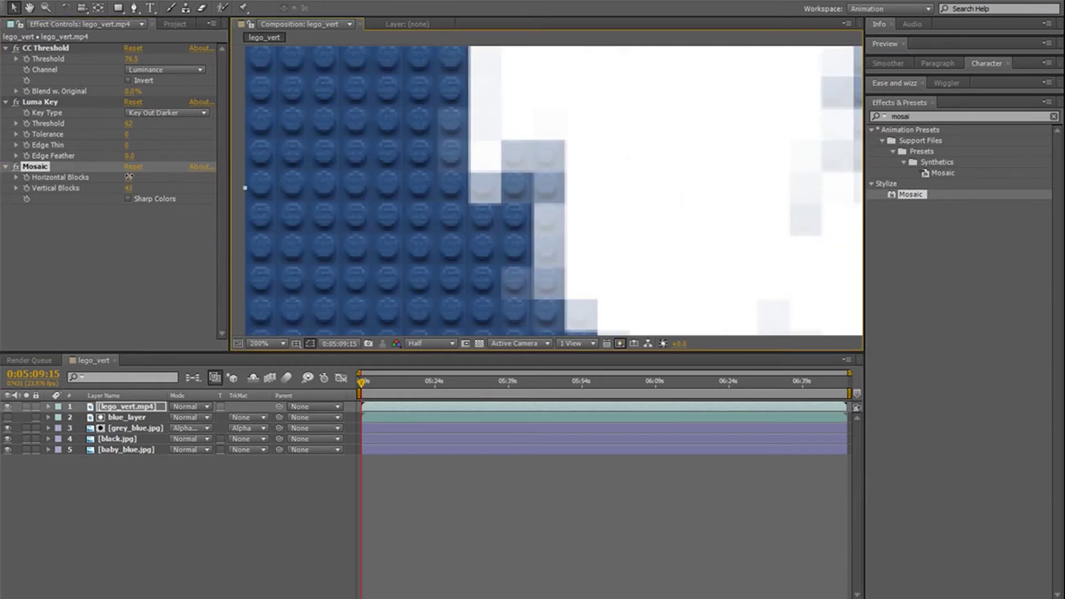
left_click_drag(128, 177, 134, 177)
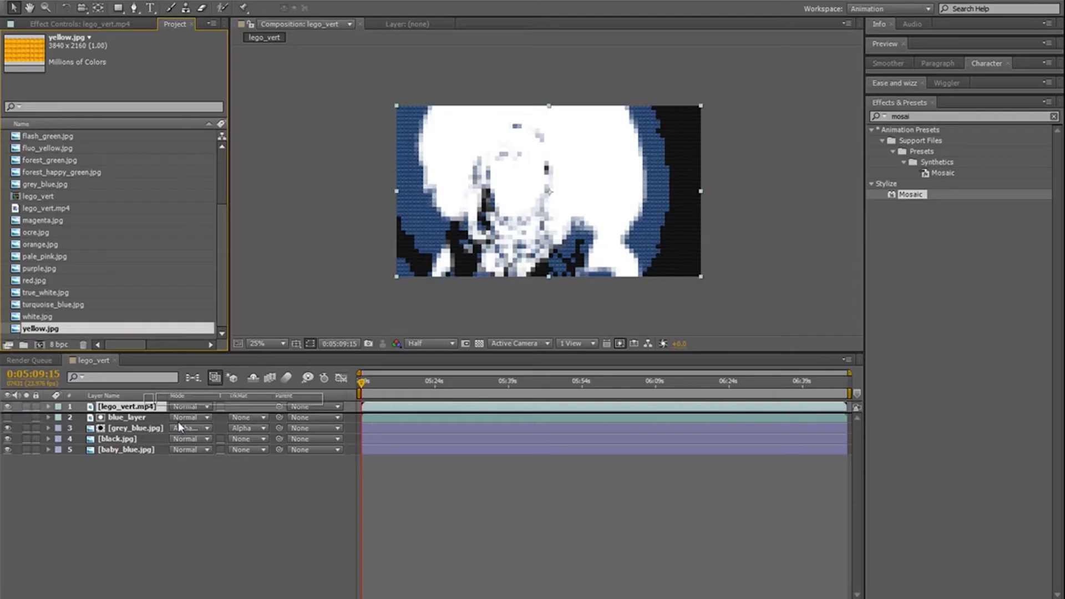
Step: Place yellow.jpg directly beneath the top lego_vert.mp4 layer and duplicate lego_vert.mp4
left_click_drag(178, 422, 102, 423)
left_click(106, 409)
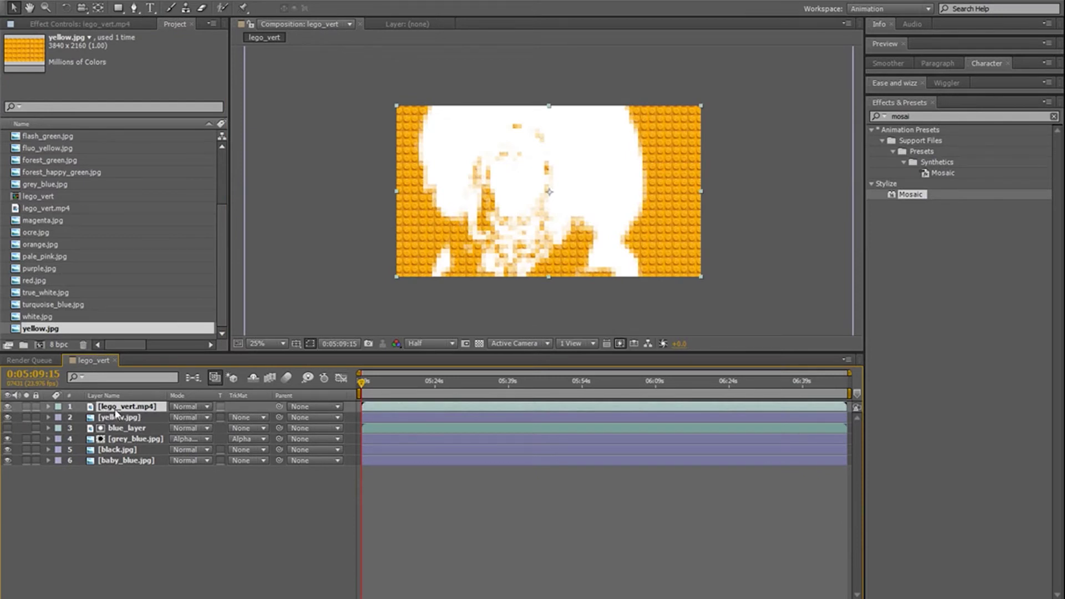
key("ctrl+d")
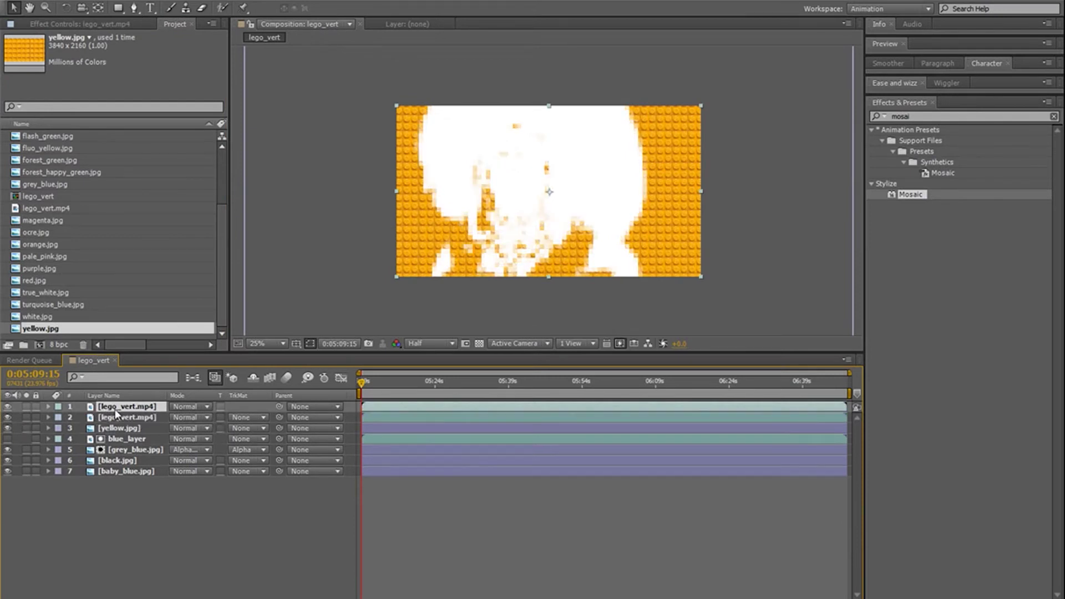
Step: Isolate yellow.jpg to check its size and fit it to the composition
left_click(118, 429)
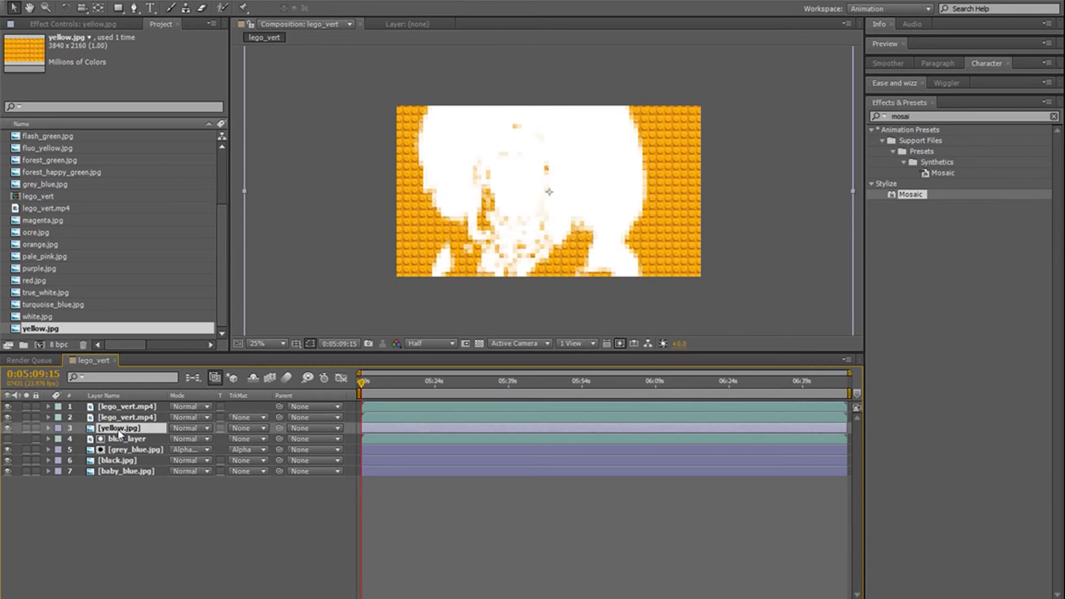
left_click(26, 428)
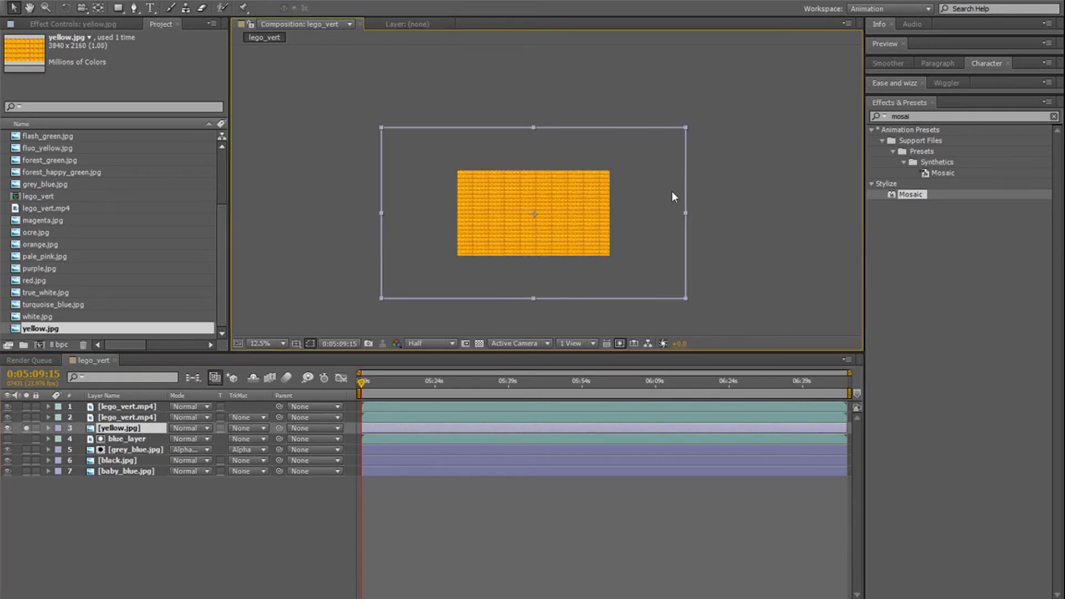
right_click(111, 431)
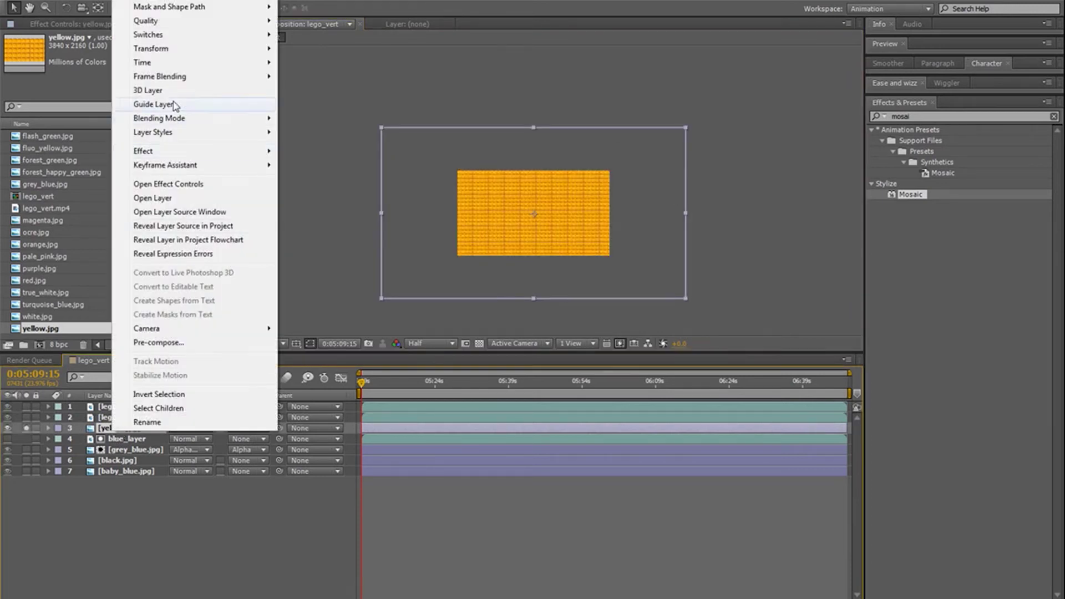
mouse_move(183, 50)
left_click(316, 203)
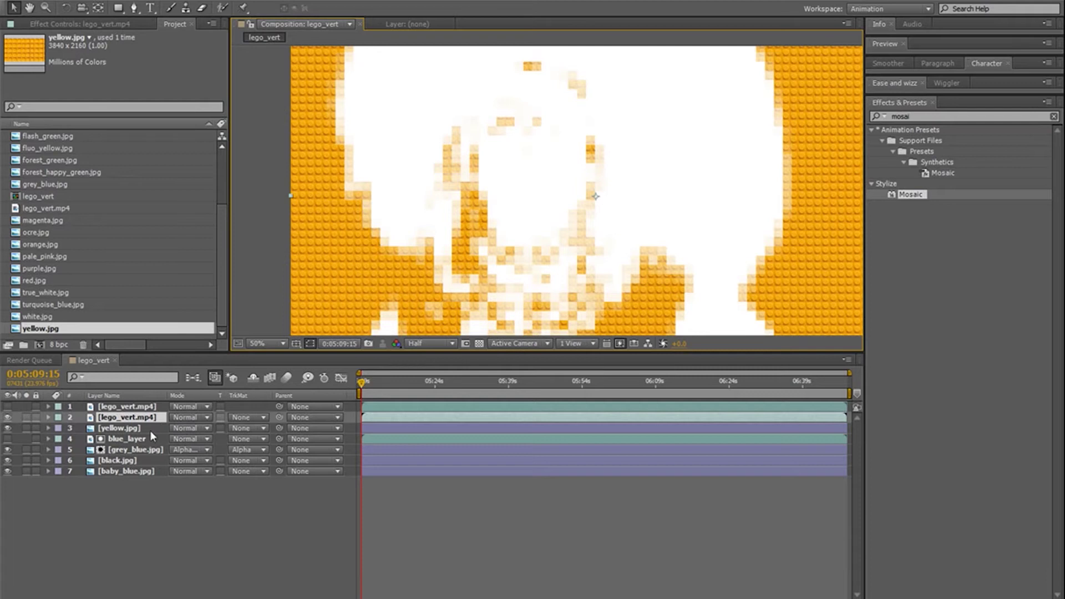
Step: Blend yellow.jpg with Alpha Add and give it an alpha track matte from the lego_vert.mp4 copy above it
left_click(178, 428)
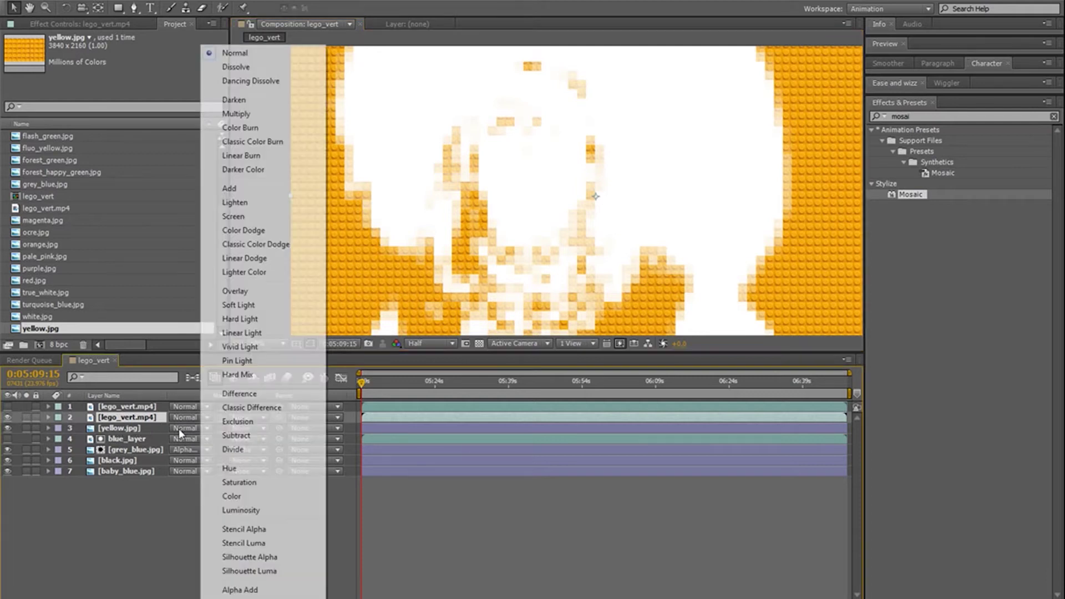
left_click(241, 588)
left_click(245, 428)
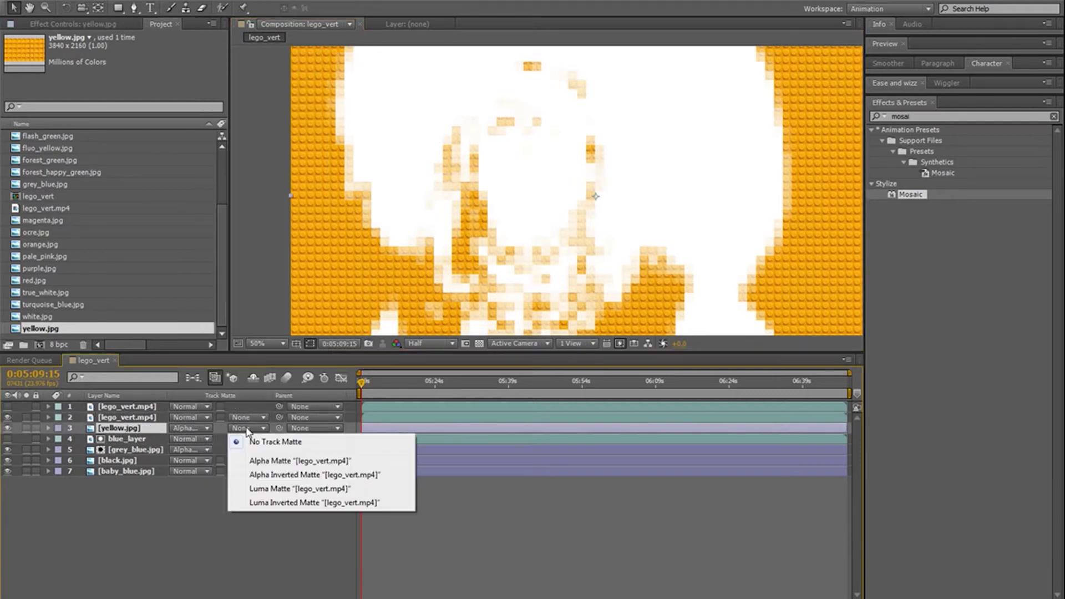
left_click(273, 463)
Step: Turn on Sharp Colors in the Mosaic effect of the lego_vert.mp4 matte above yellow.jpg
left_click(132, 418)
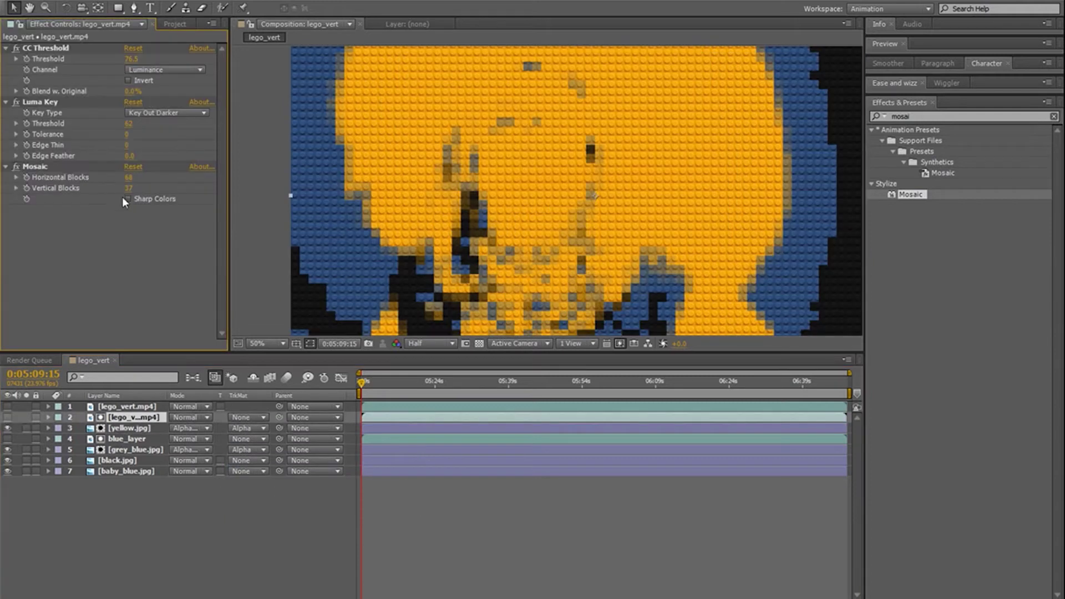
left_click(128, 198)
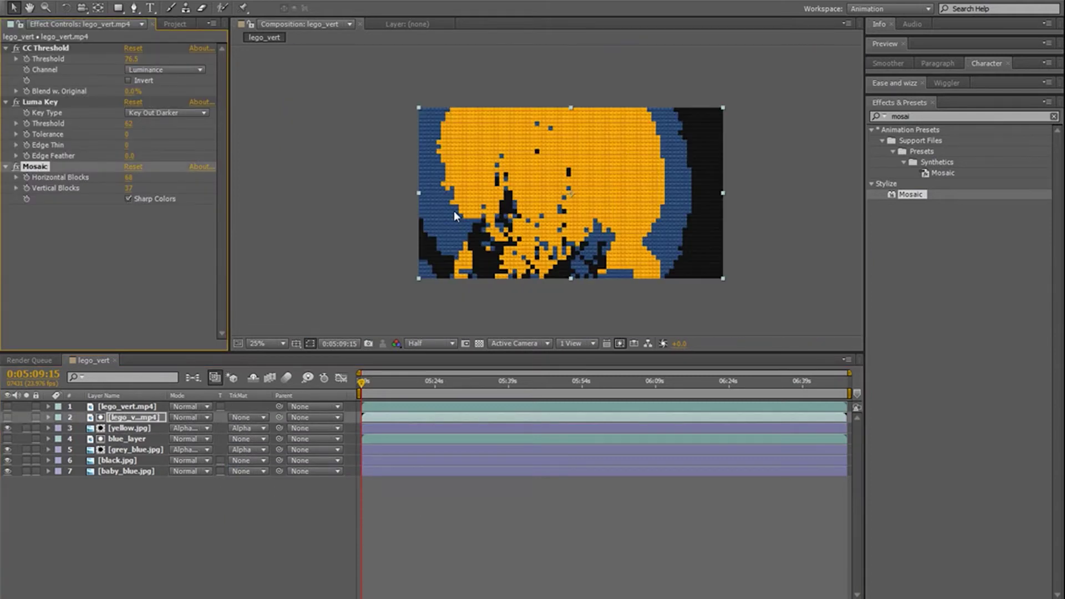
scroll(492, 214, "down", 1)
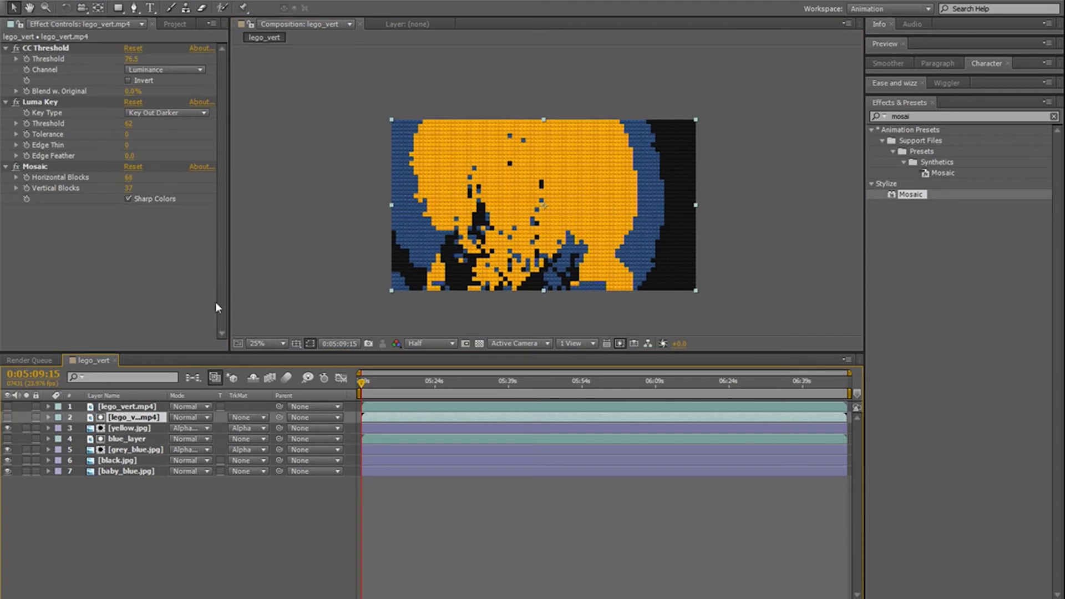
Step: Raise the CC Threshold value on yellow.jpg's lego_vert.mp4 matte to limit yellow to the brightest areas
left_click(133, 59)
type("14.75")
key("Return")
left_click_drag(134, 59, 149, 60)
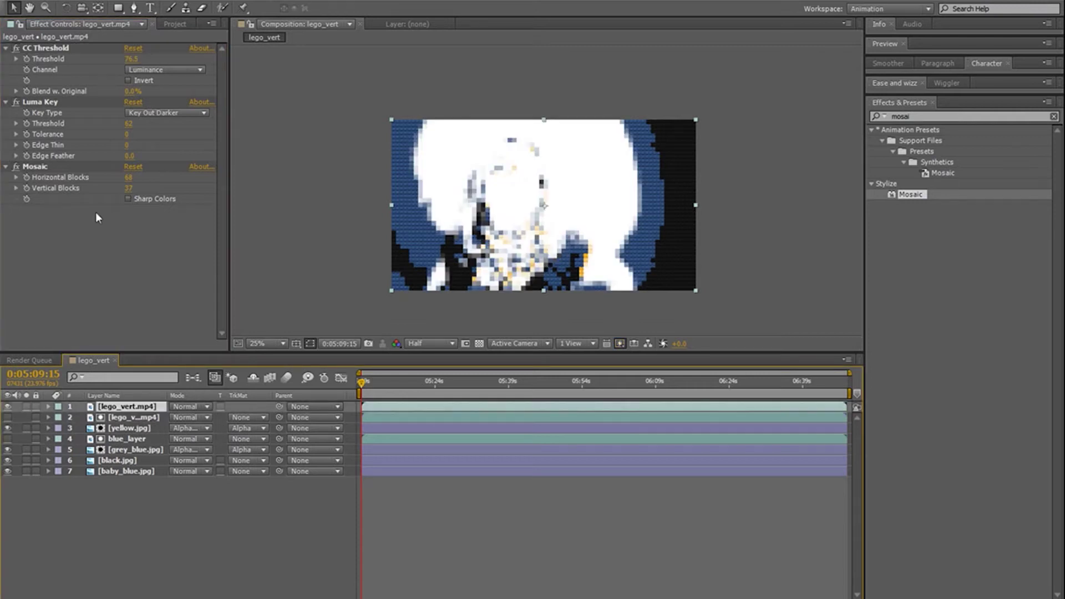
Step: Place magenta.jpg directly beneath the top lego_vert.mp4 layer and fit it to the composition
left_click(178, 25)
left_click_drag(45, 221, 126, 413)
right_click(126, 413)
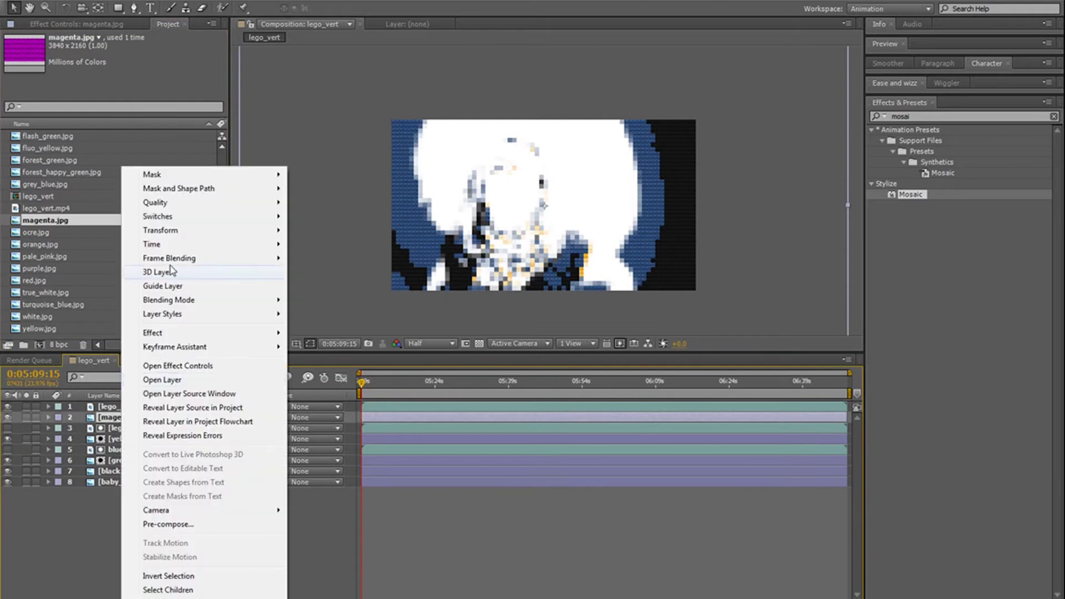
mouse_move(173, 230)
left_click(336, 385)
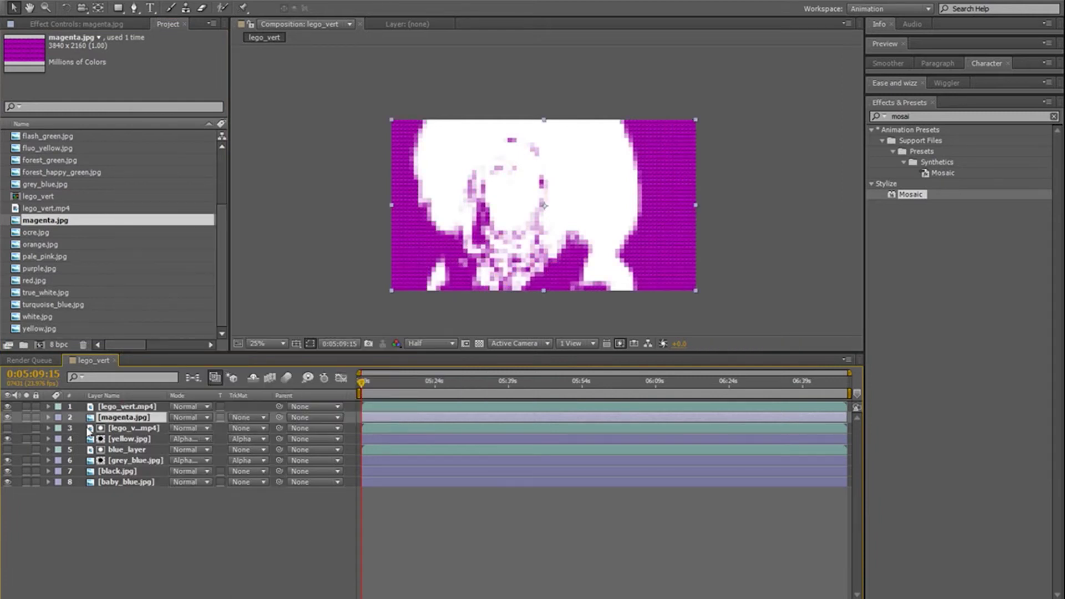
Step: Turn on Sharp Colors in the top lego_vert.mp4 layer's Mosaic effect and duplicate that layer
left_click(126, 407)
left_click(118, 410)
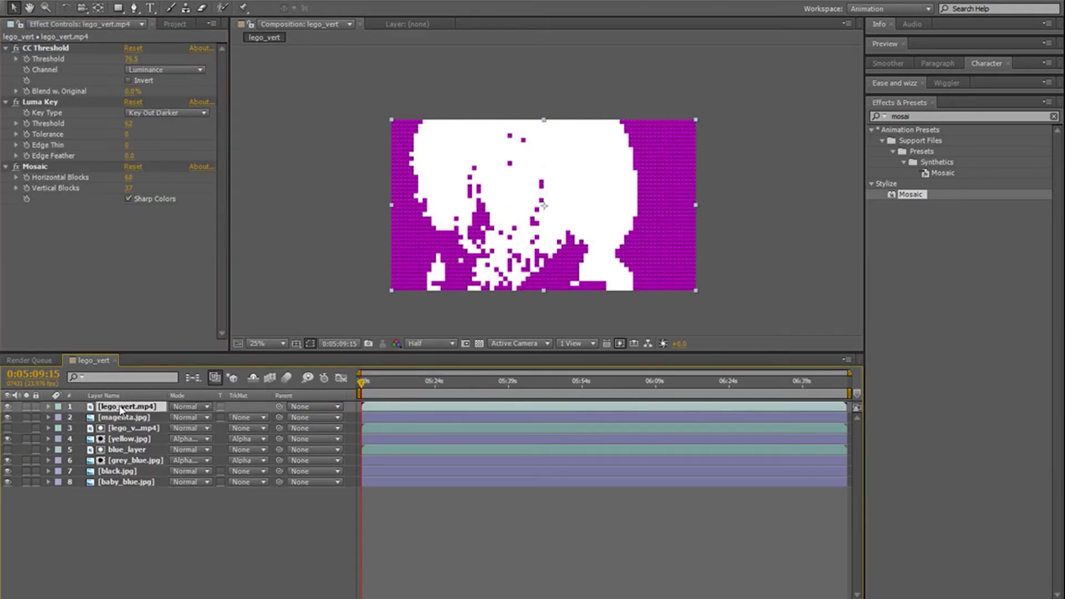
key("ctrl+d")
Step: Blend magenta.jpg with Alpha Add, give it an alpha track matte from lego_vert.mp4, and hide the topmost lego_vert.mp4 copy
left_click(127, 430)
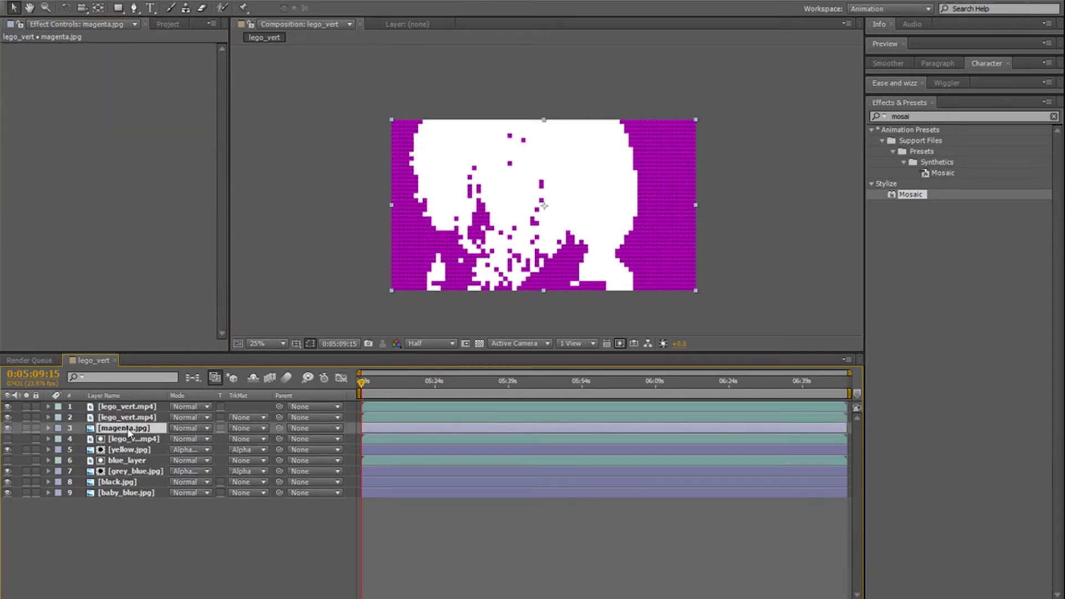
left_click(178, 428)
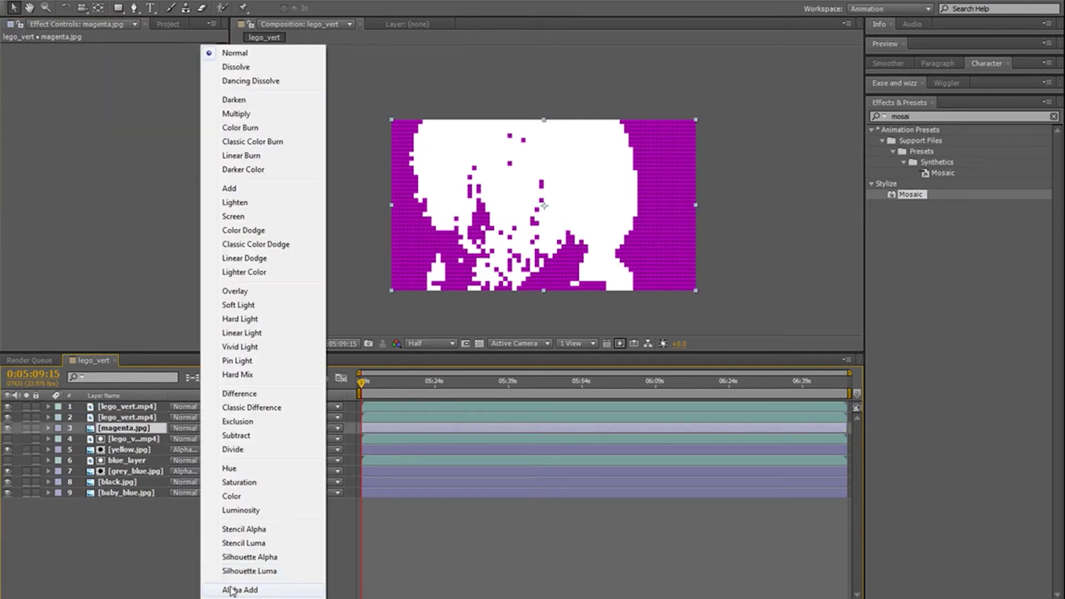
left_click(232, 591)
left_click(240, 428)
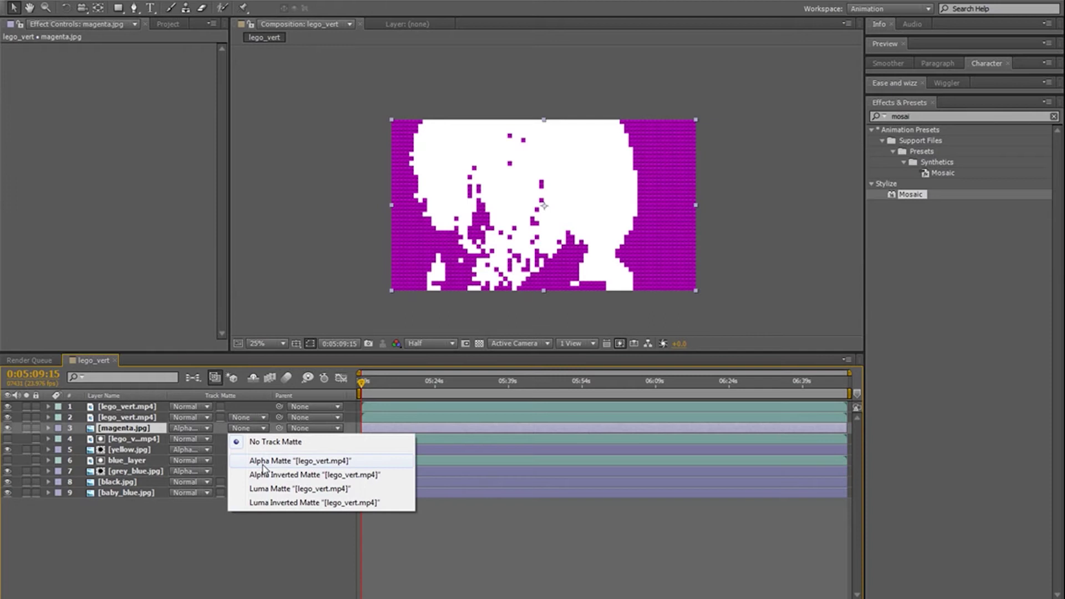
left_click(278, 458)
left_click(8, 407)
Step: Move magenta.jpg together with its lego_vert.mp4 matte beneath yellow.jpg, just above blue_layer
left_click(122, 419)
left_click(120, 430, "shift")
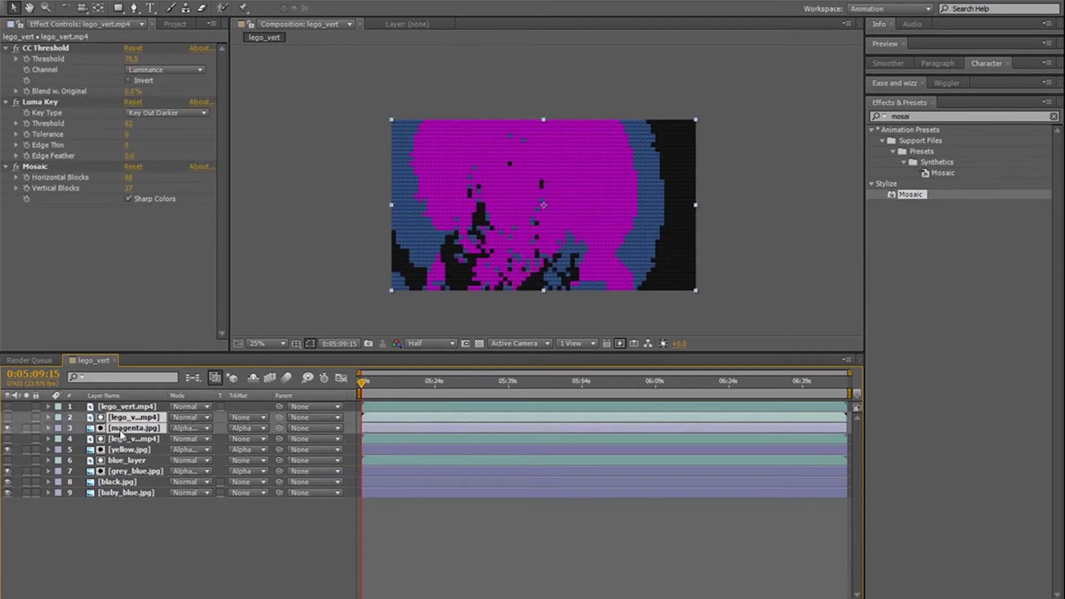
left_click_drag(120, 431, 122, 458)
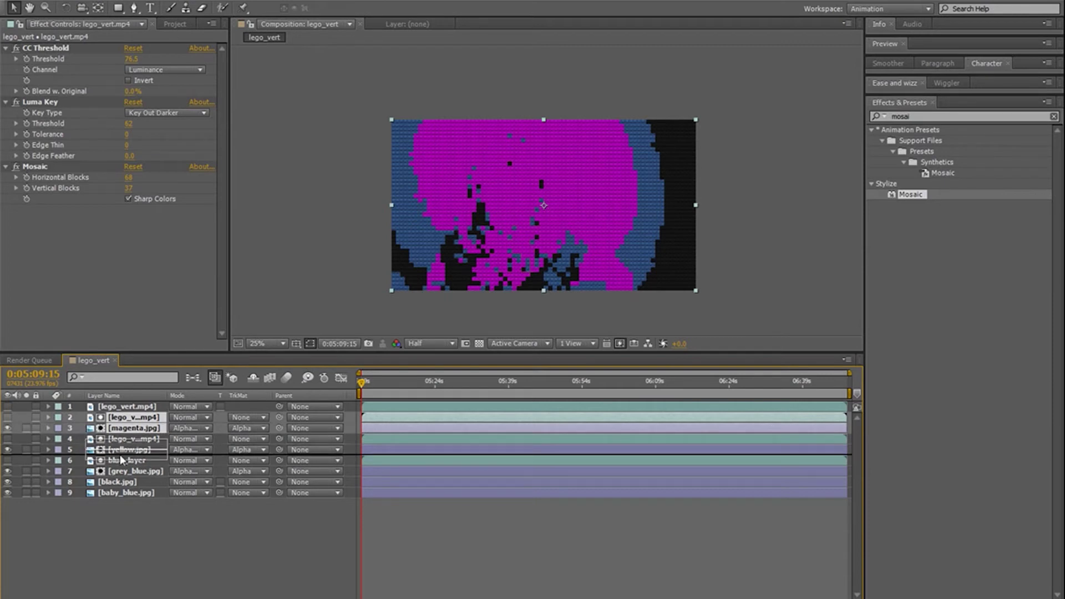
left_click_drag(121, 459, 121, 460)
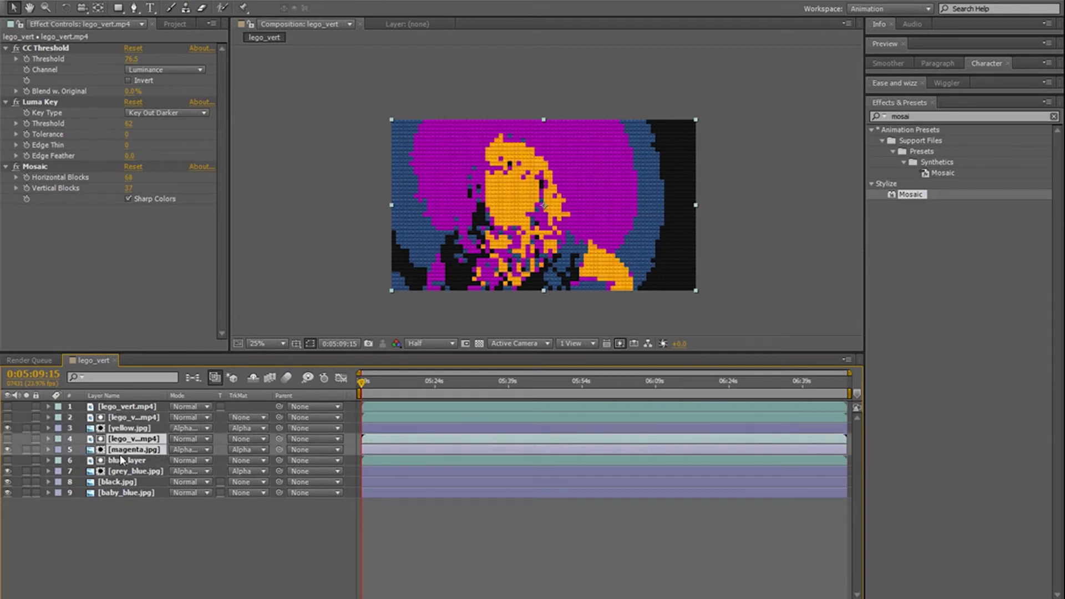
Step: Check the layered brick look at several other frames along the timeline
left_click(177, 535)
left_click(598, 386)
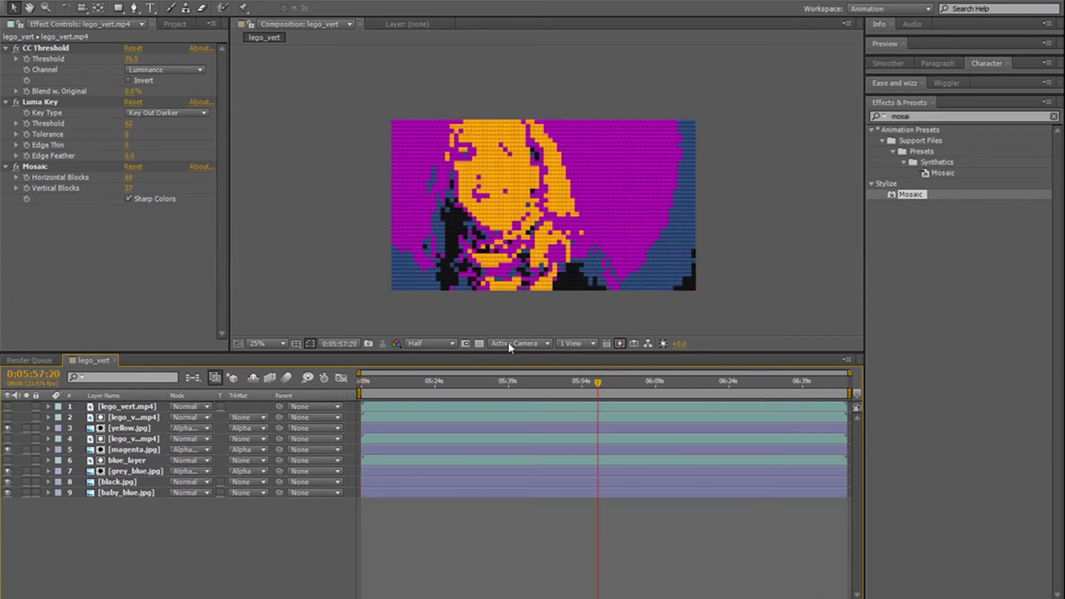
left_click(544, 387)
left_click(494, 387)
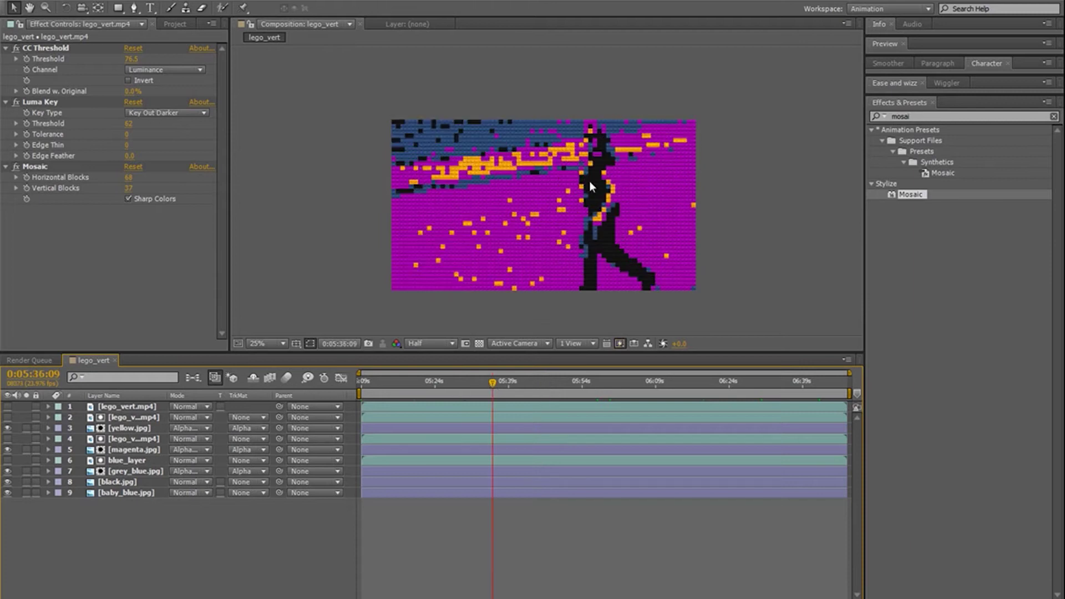
left_click(409, 387)
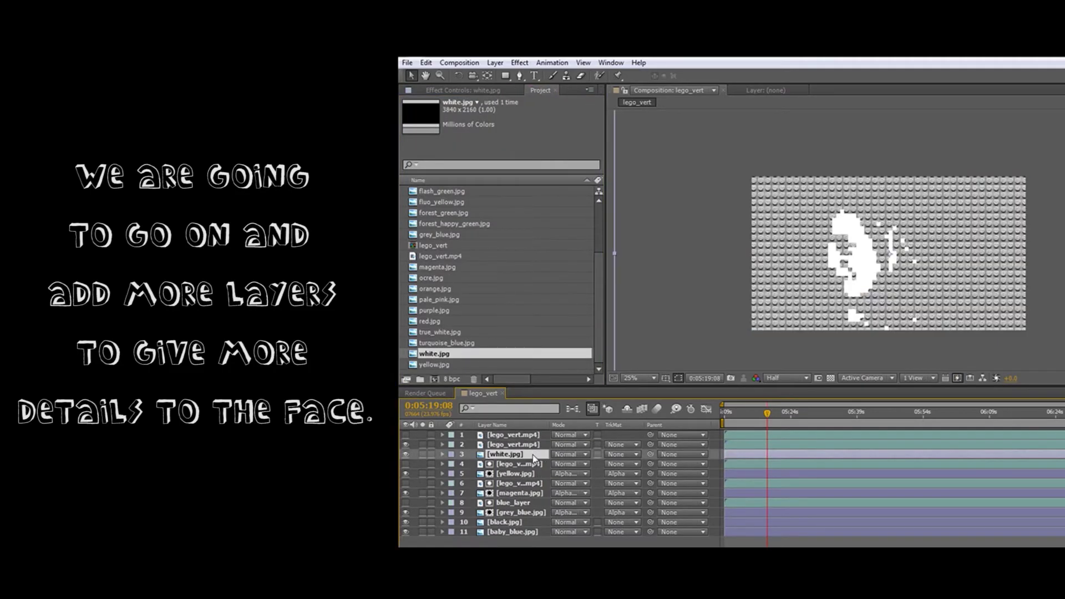
Step: Blend white.jpg with Alpha Add and give it an alpha track matte from the lego_vert.mp4 copy above it
right_click(534, 453)
key("Escape")
left_click(570, 454)
left_click(625, 481)
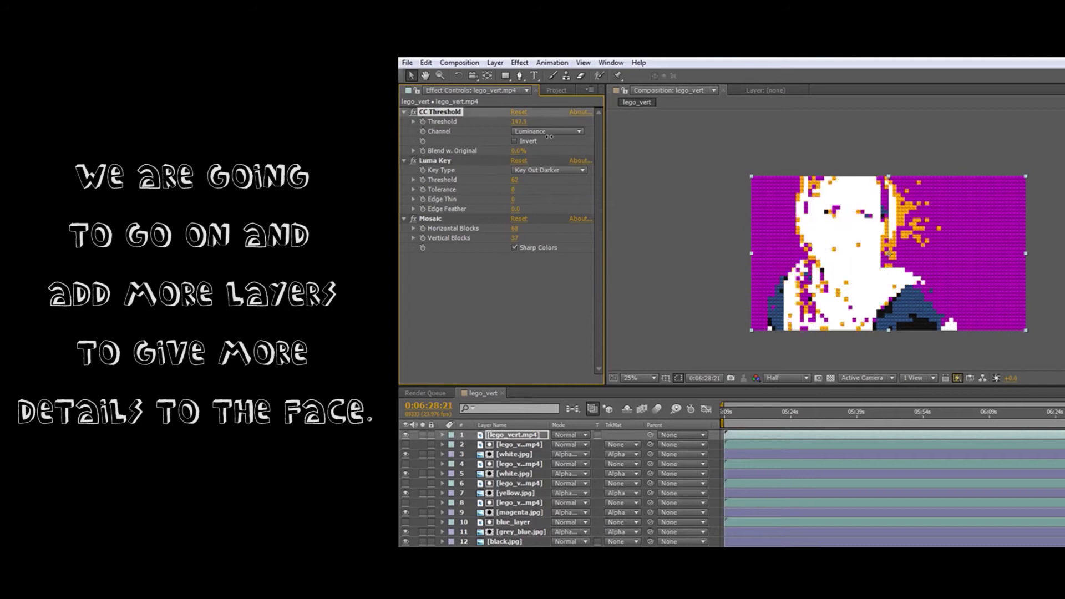
left_click(541, 170)
left_click(540, 165)
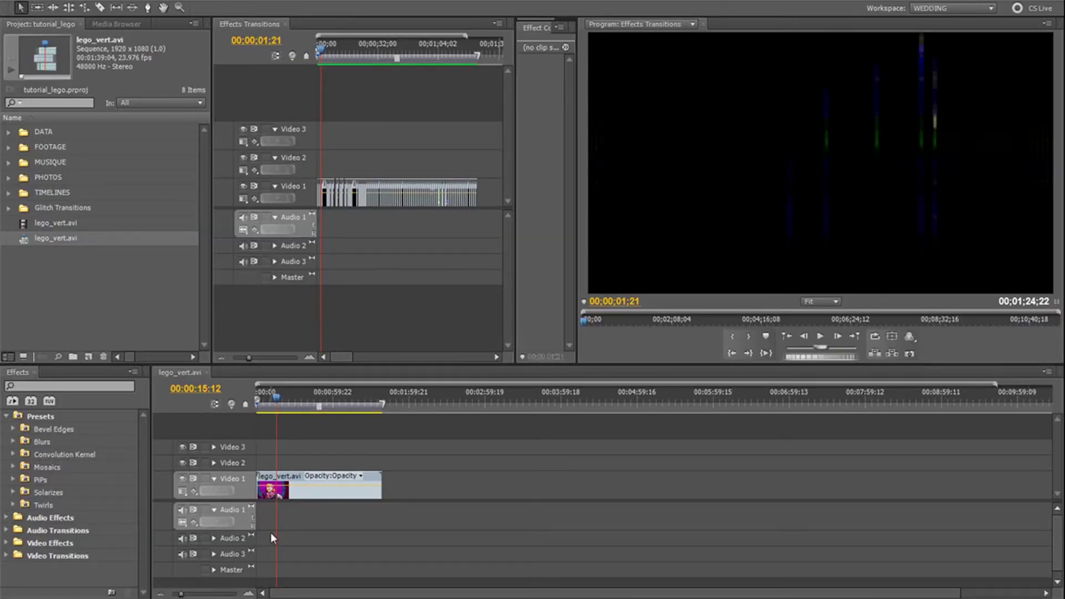
Step: In Premiere Pro, go to 00:00:13:00 in the lego_vert.avi sequence and select the lego_vert.avi video in the project
left_click_drag(300, 394, 274, 402)
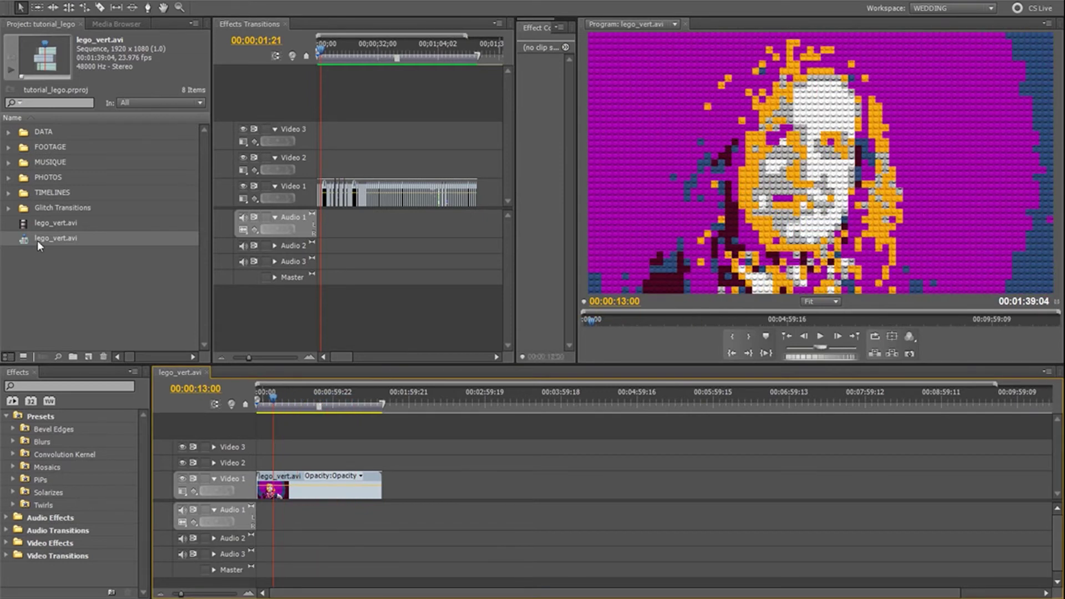
left_click(51, 222)
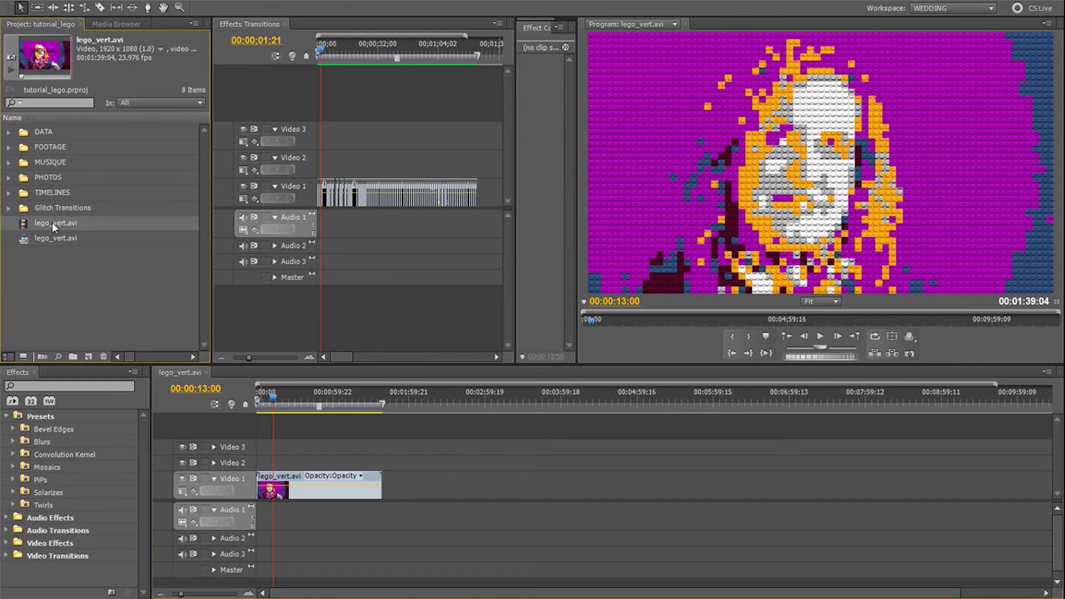
Step: Place a second copy of lego_vert.avi on Video 2, aligned with the original at the start of the sequence, and select it
right_click(21, 222)
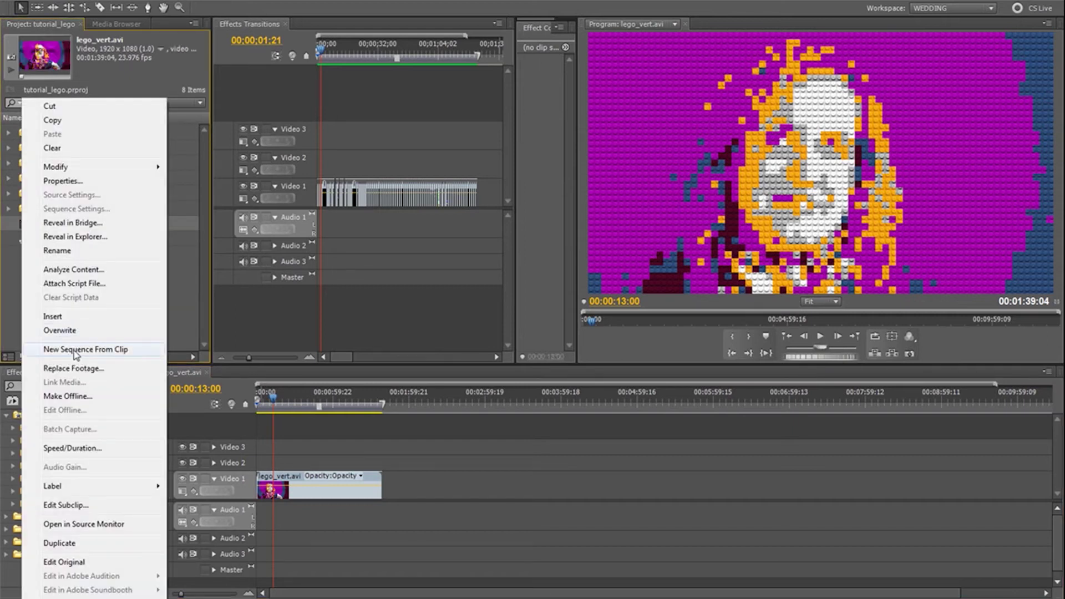
left_click(299, 417)
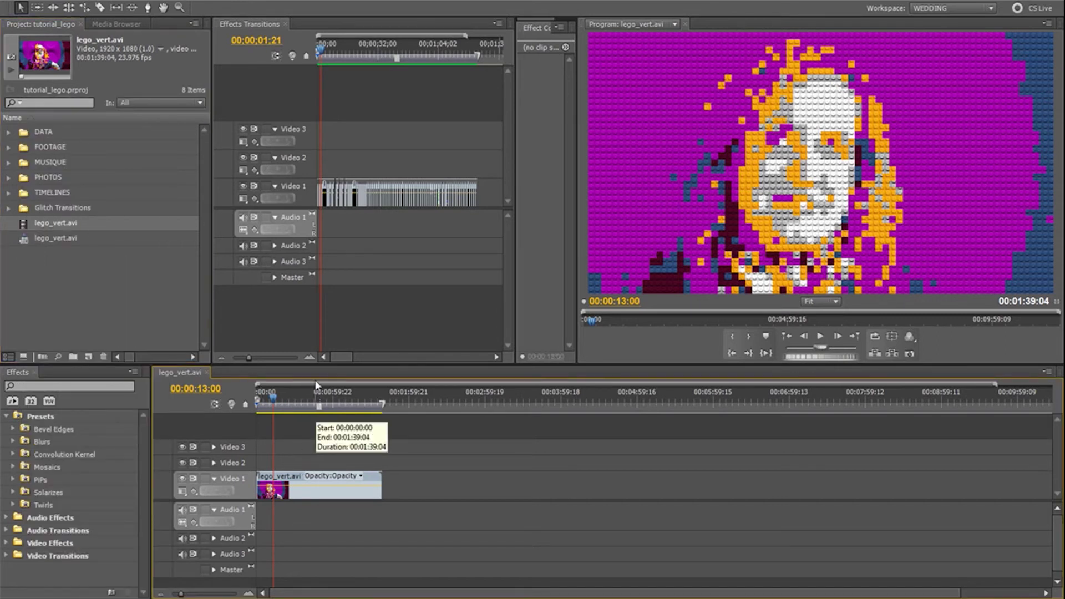
left_click(25, 223)
left_click_drag(25, 222, 266, 458)
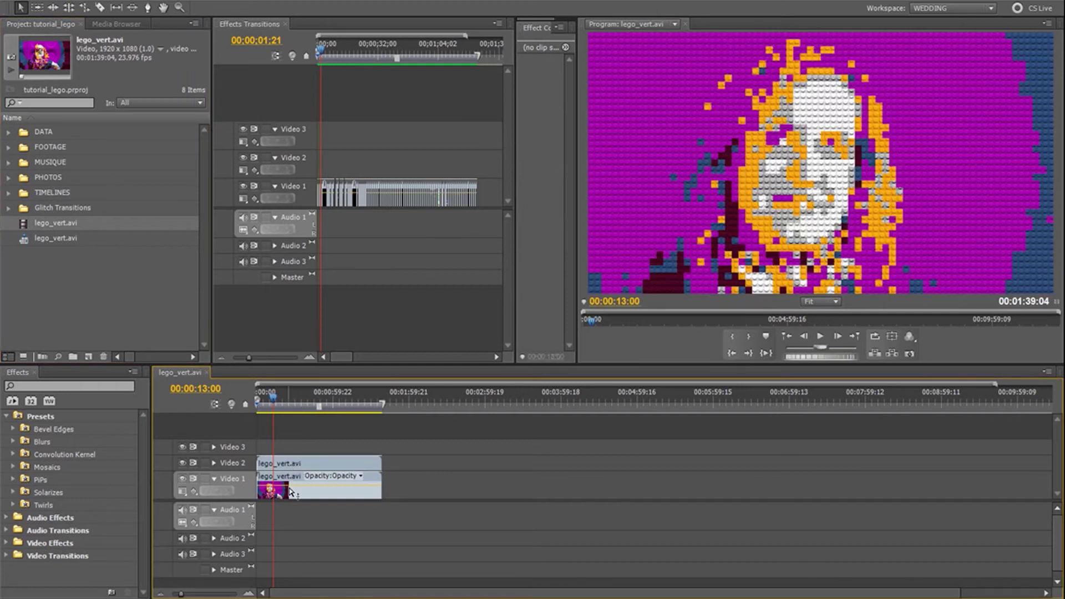
left_click(302, 462)
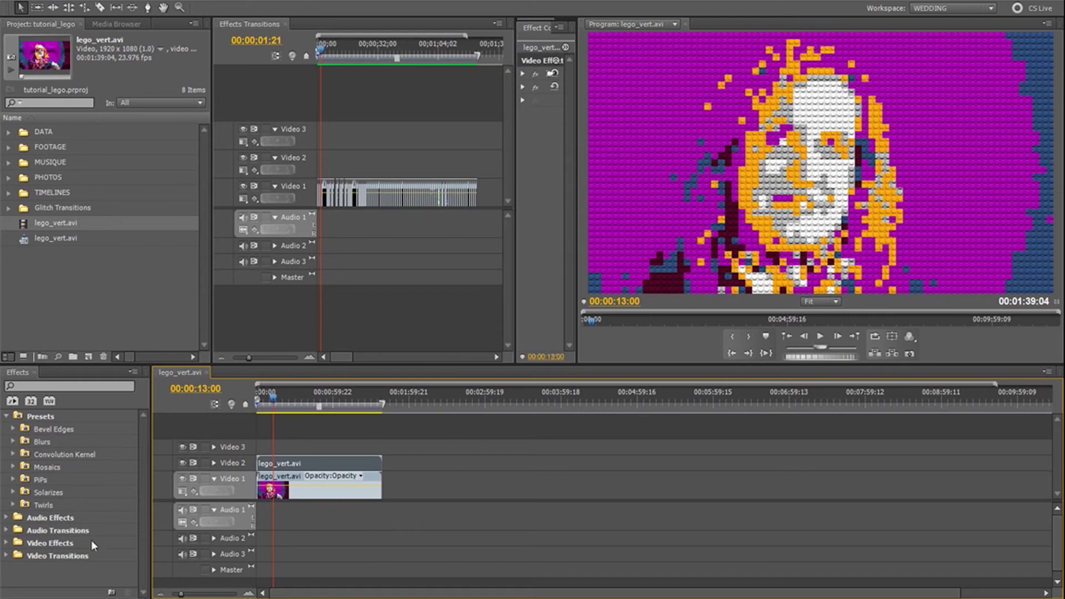
Step: Find the Fast Color Corrector effect and apply it to the lego_vert.avi copy on Video 2
left_click(49, 401)
left_click(55, 387)
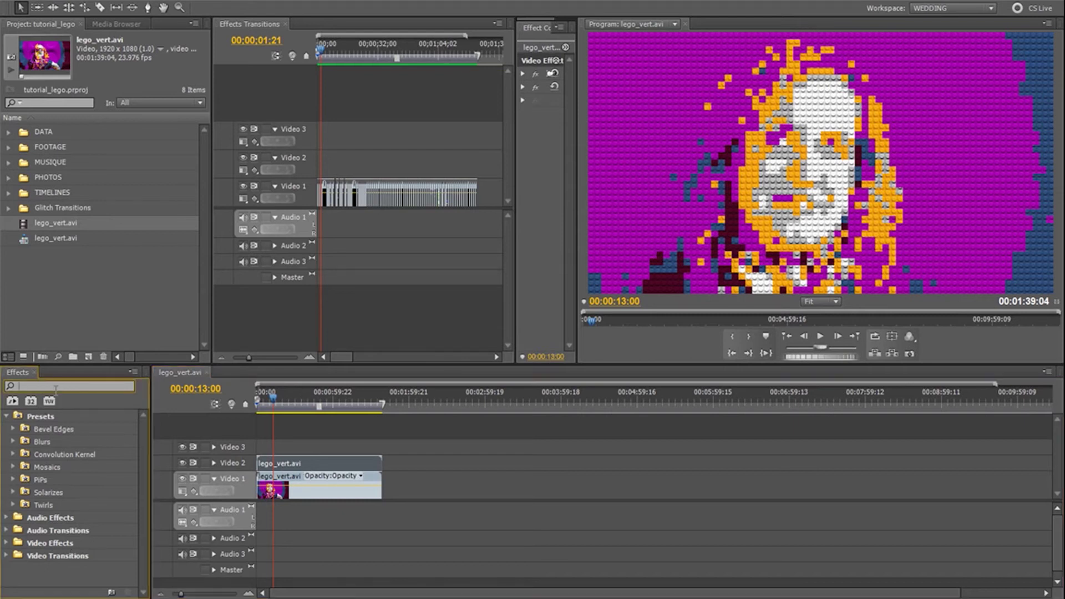
type("fast")
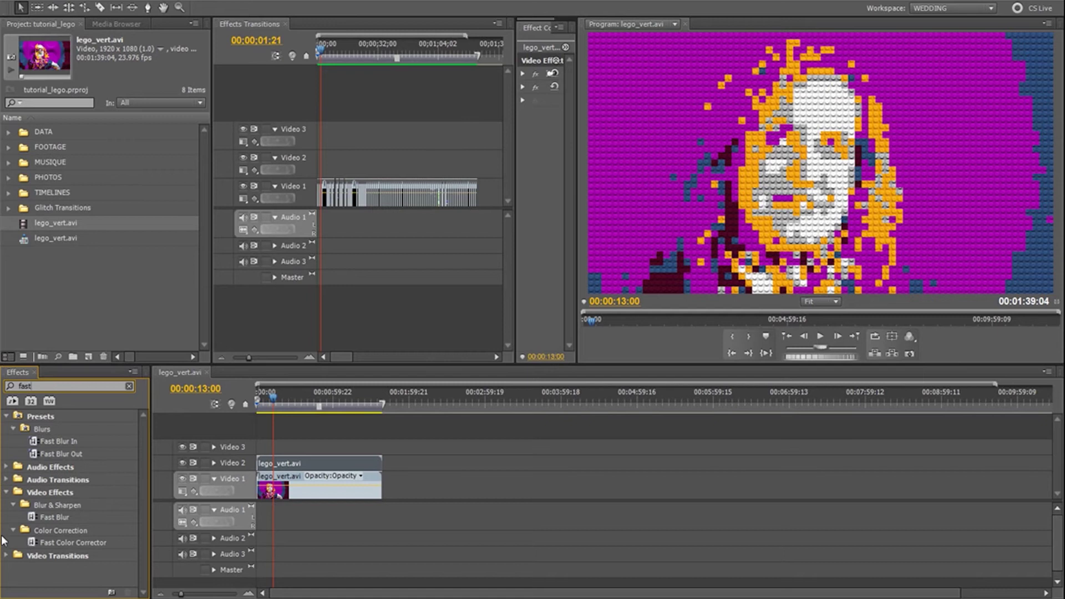
left_click_drag(72, 544, 315, 465)
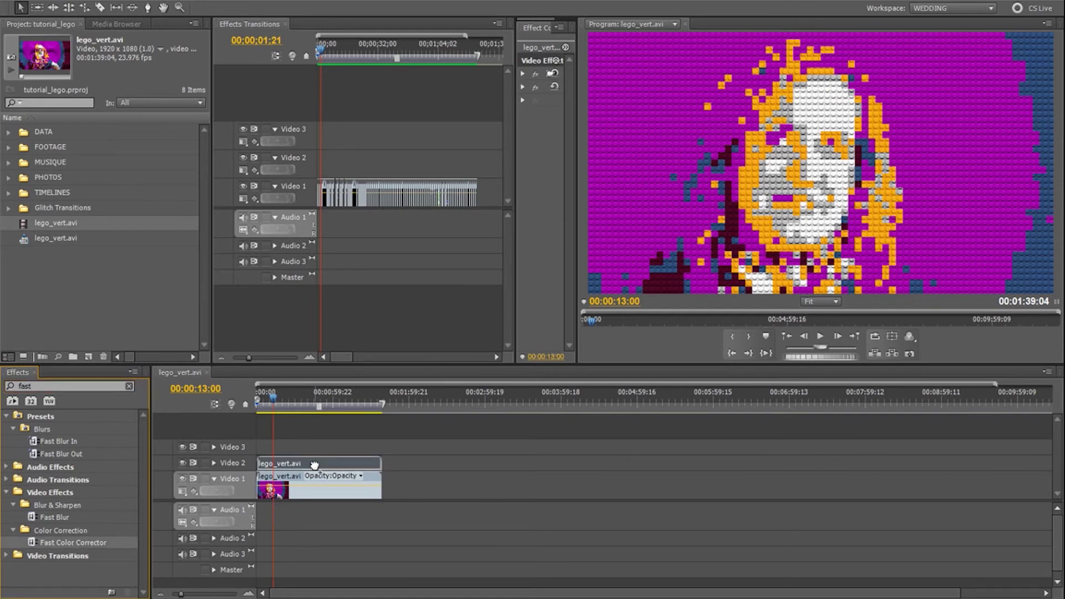
left_click_drag(315, 465, 315, 465)
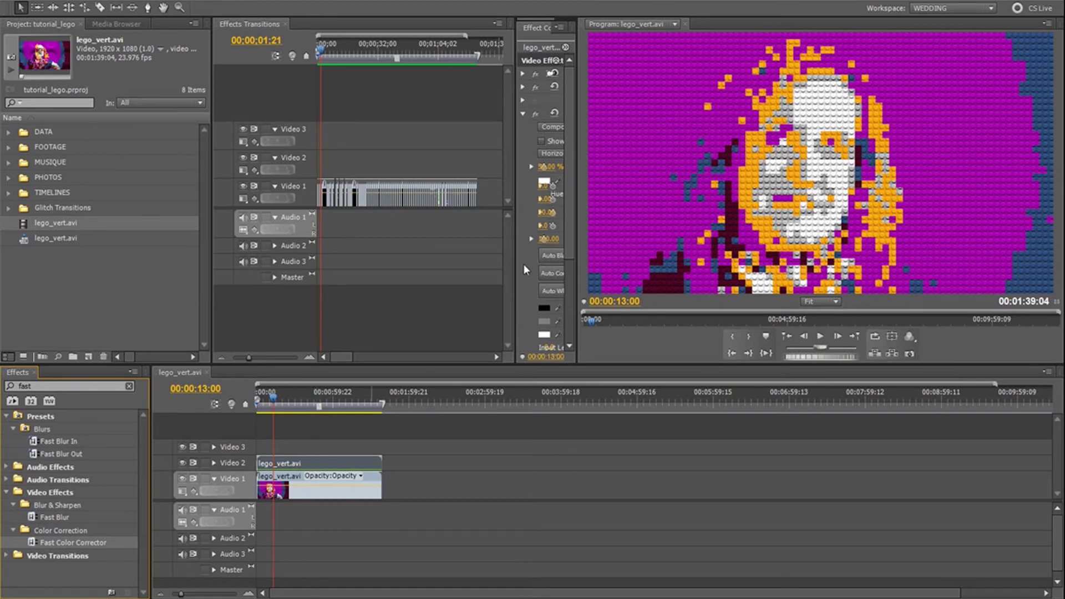
Step: Shift the Video 2 copy's colors by setting the Fast Color Corrector hue angle to about -40°
left_click_drag(516, 264, 451, 222)
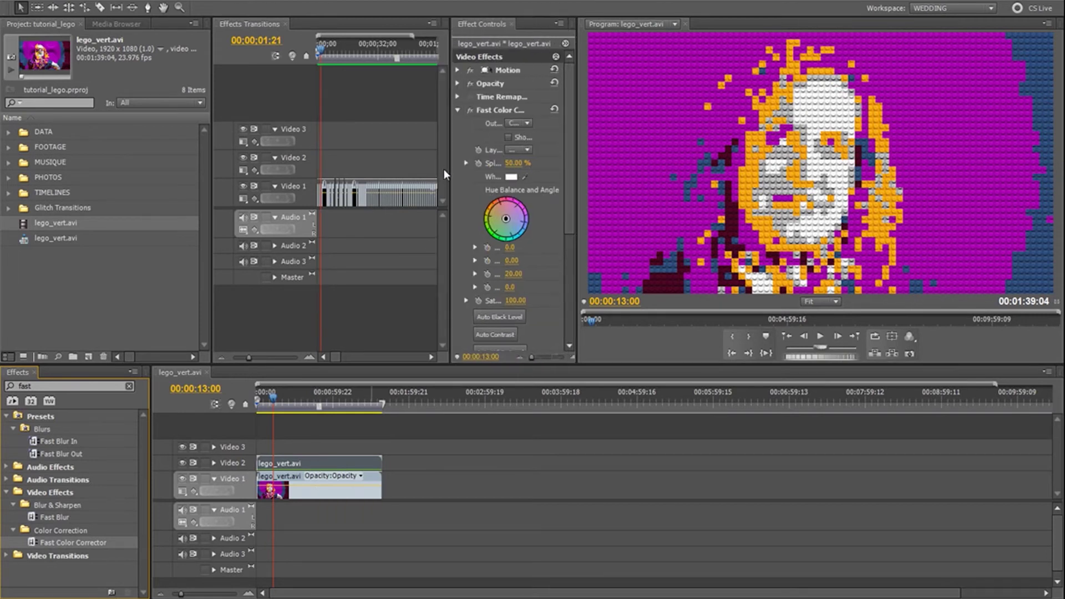
left_click_drag(449, 176, 370, 176)
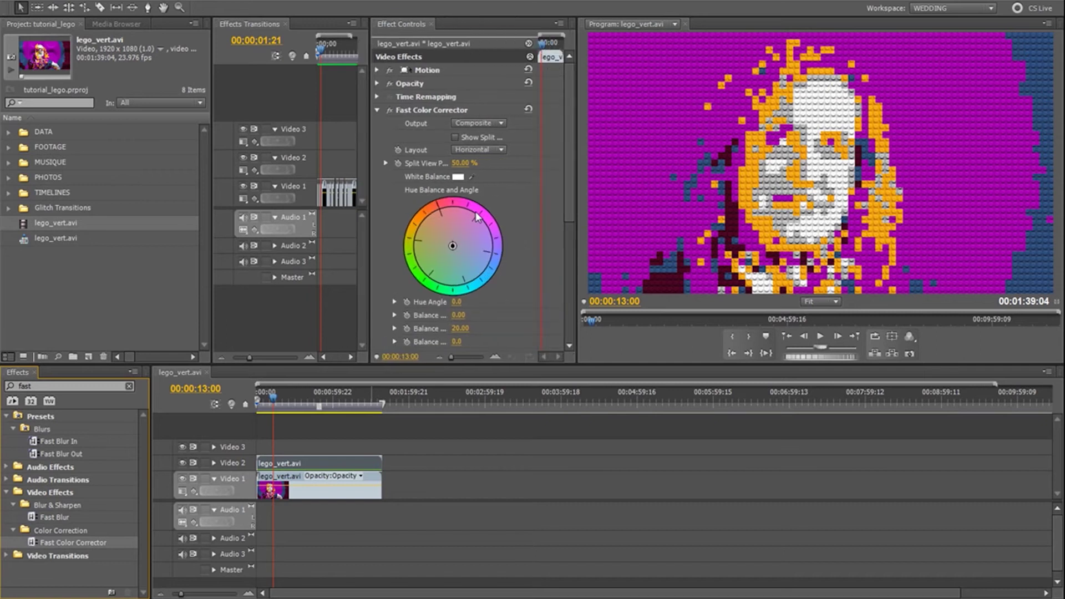
left_click_drag(444, 203, 411, 233)
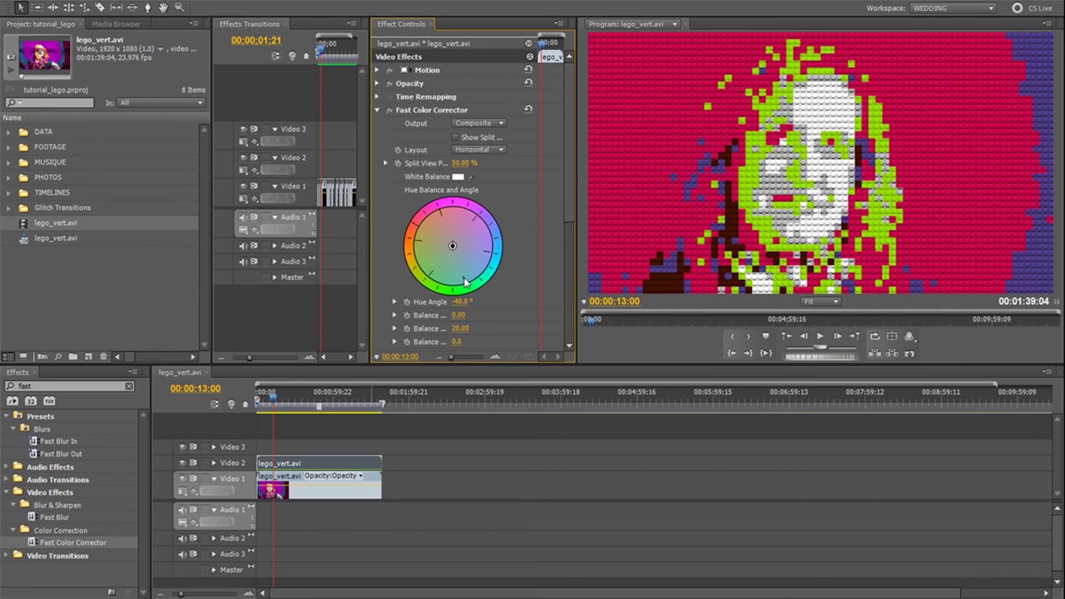
left_click(388, 109)
left_click_drag(370, 149, 525, 149)
Step: Preview the glitch clips in the Effects Transitions sequence and place them all on Video 3 from the start of the lego_vert.avi sequence
left_click(325, 56)
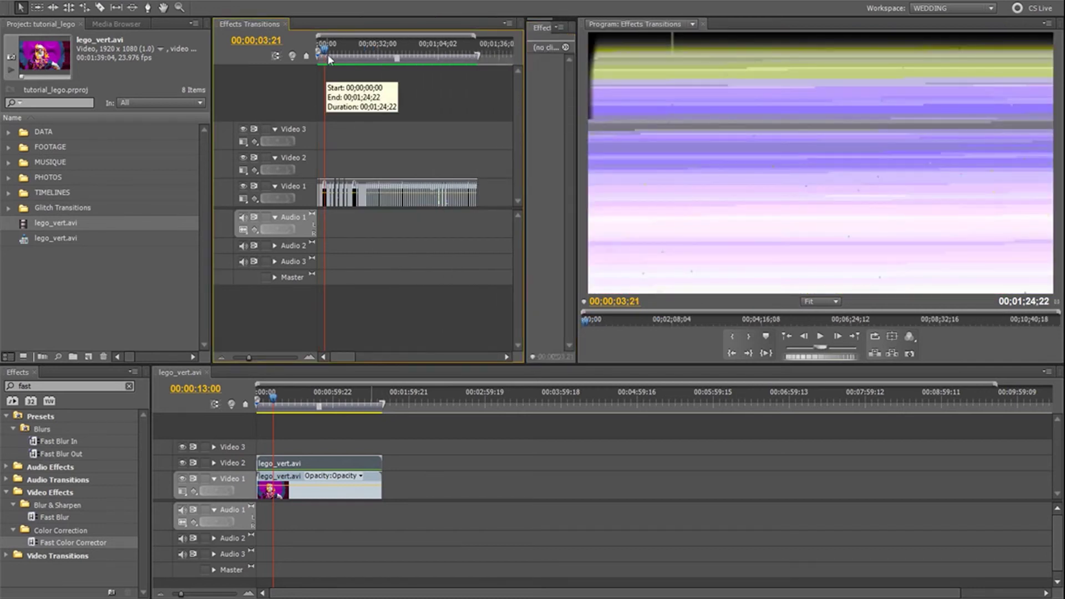
left_click_drag(327, 47, 345, 45)
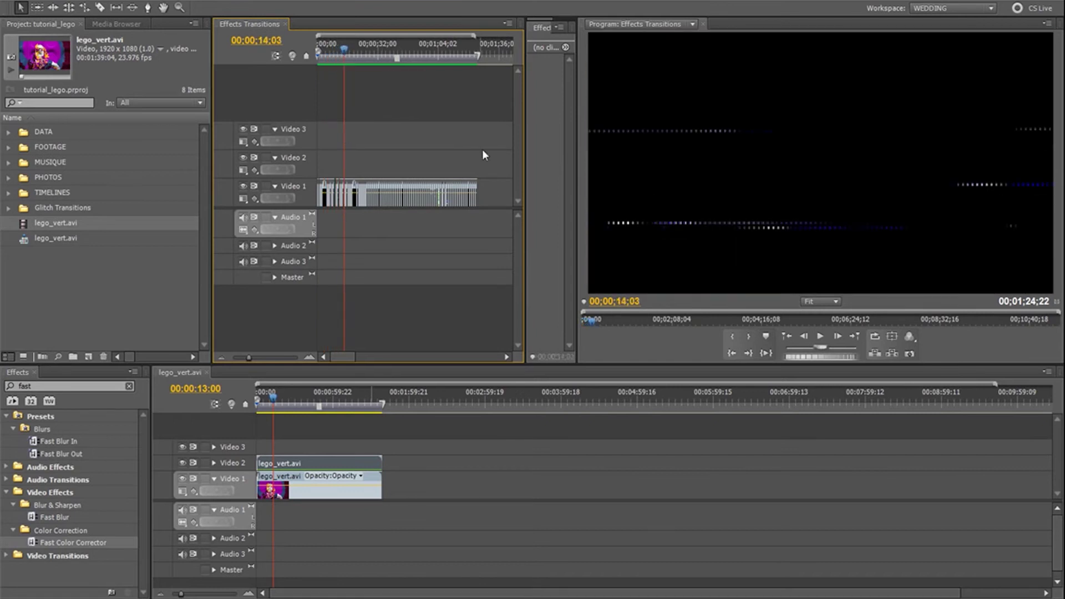
left_click_drag(375, 51, 400, 51)
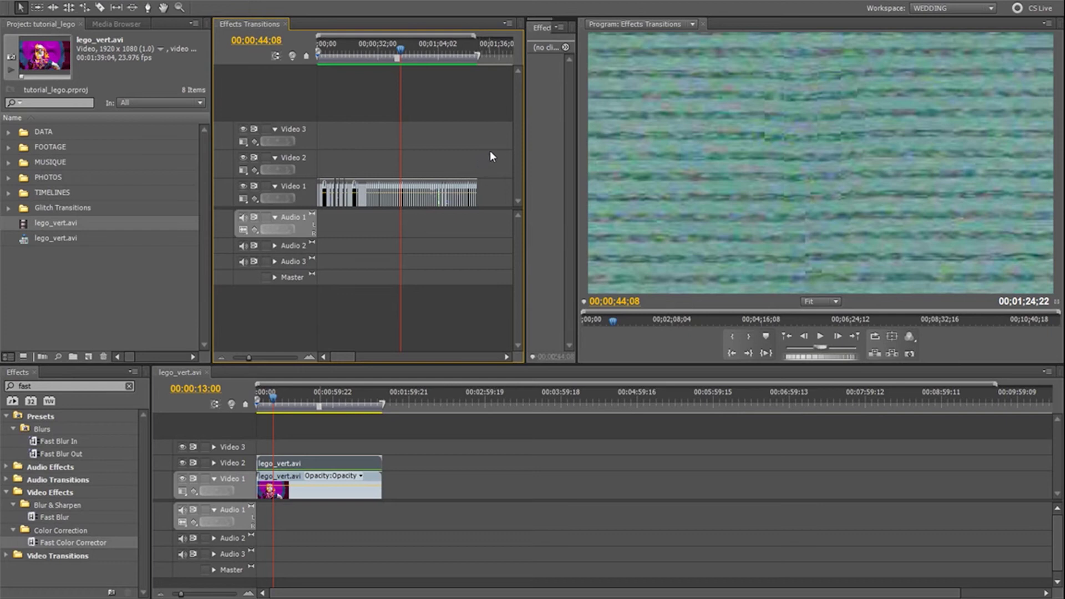
left_click_drag(494, 154, 327, 188)
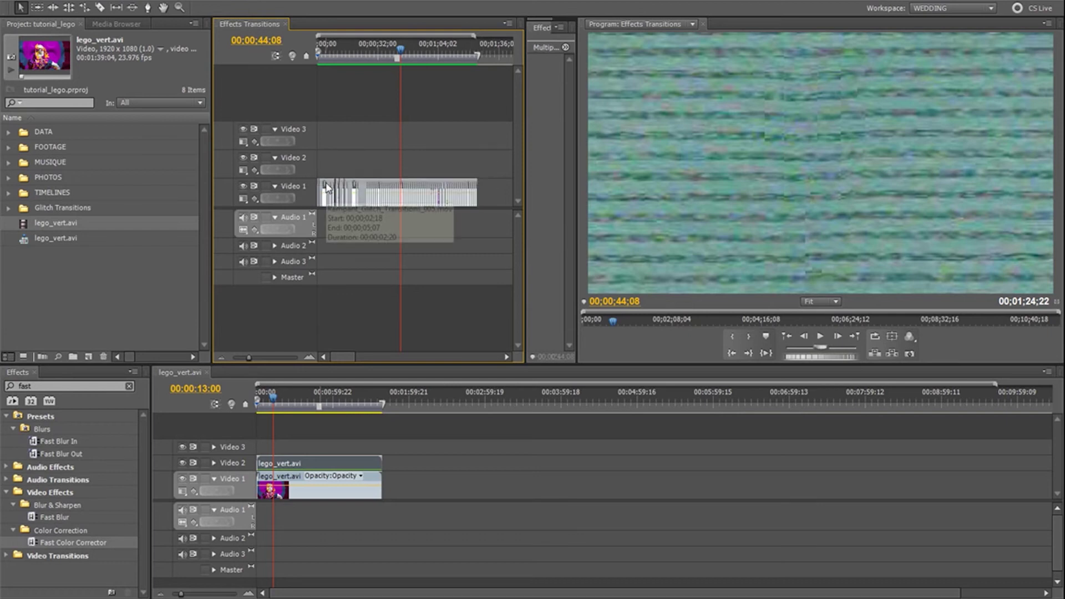
left_click_drag(327, 189, 261, 448)
left_click_drag(328, 186, 364, 428)
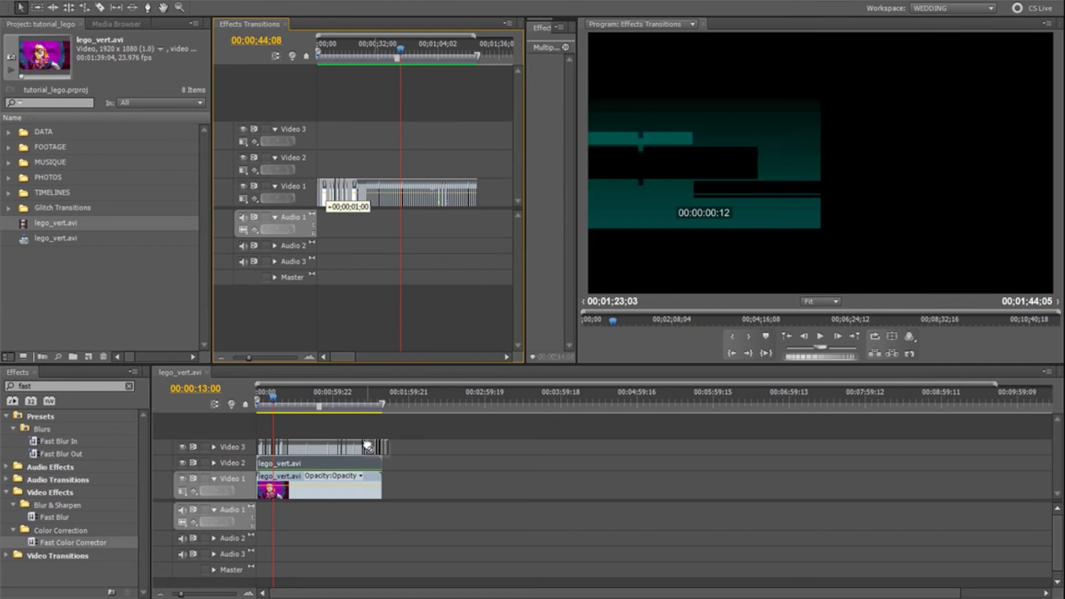
Step: Remove the excess glitch transition footage on Video 3 so the track ends together with lego_vert.avi
left_click(382, 395)
key("equal")
key("equal")
key("equal")
key("equal")
key("equal")
key("equal")
key("equal")
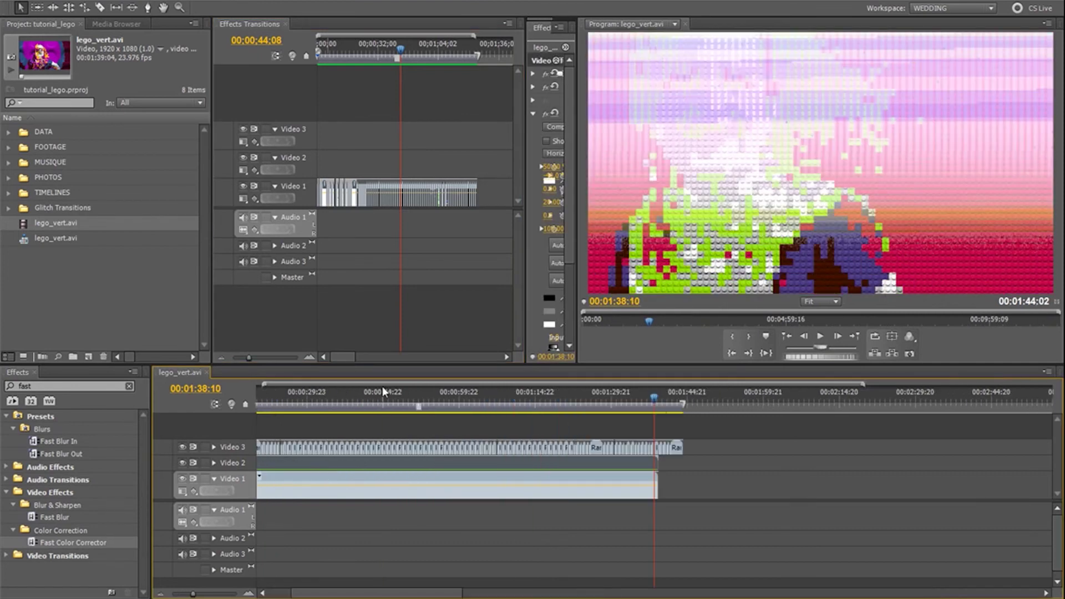
key("equal")
key("equal")
key("equal")
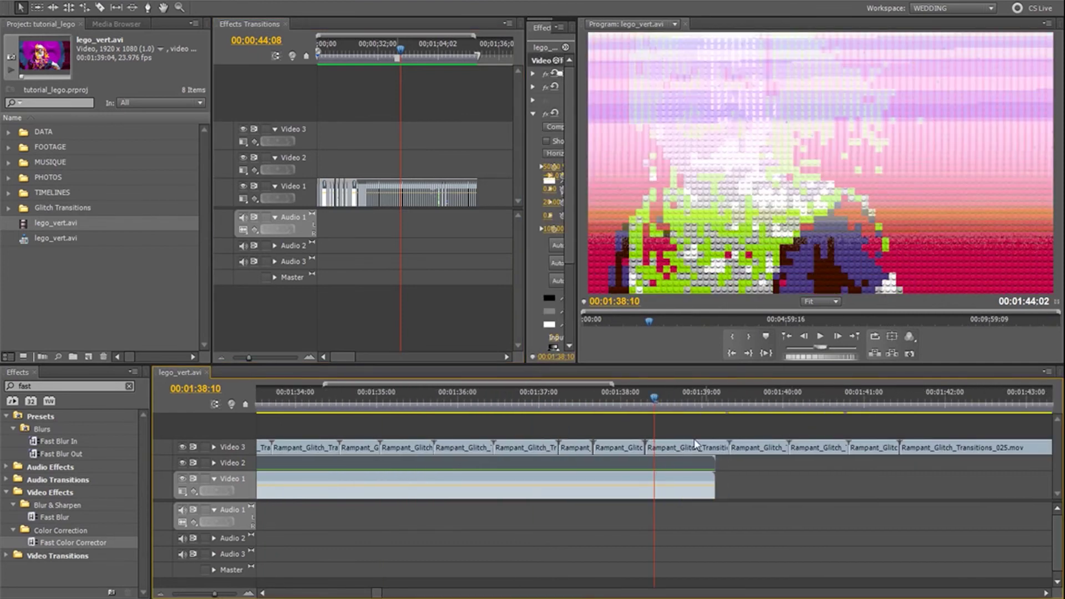
left_click(652, 432)
key("minus")
key("minus")
key("minus")
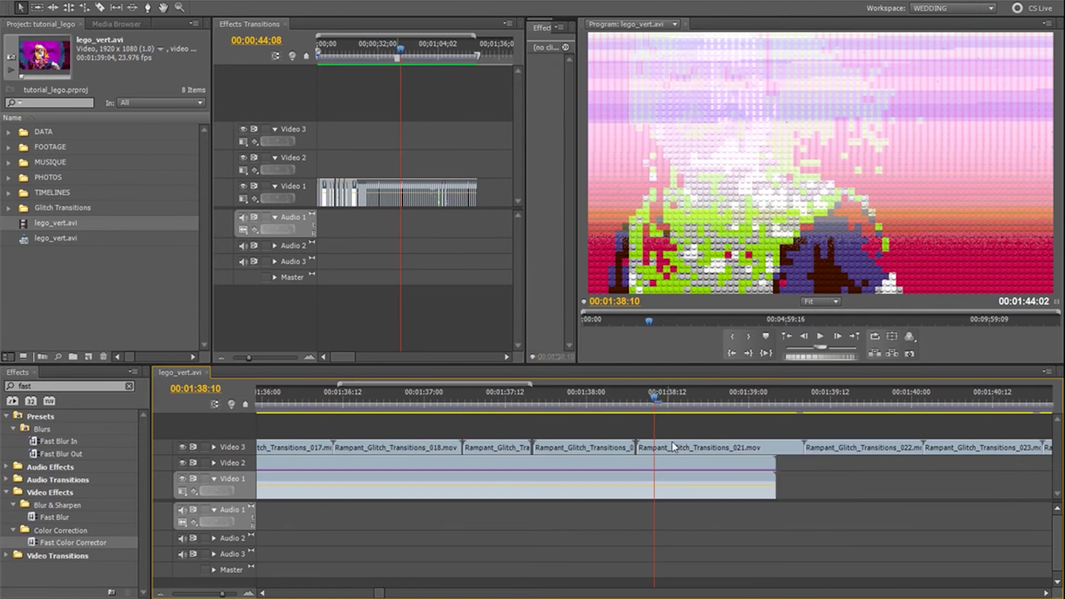
key("Delete")
left_click_drag(690, 447, 686, 446)
key("minus")
key("minus")
key("minus")
Step: Preview the glitch overlay up to 00:01:18:04 and apply the Track Matte Key effect to the lego_vert.avi copy on Video 2
left_click(340, 396)
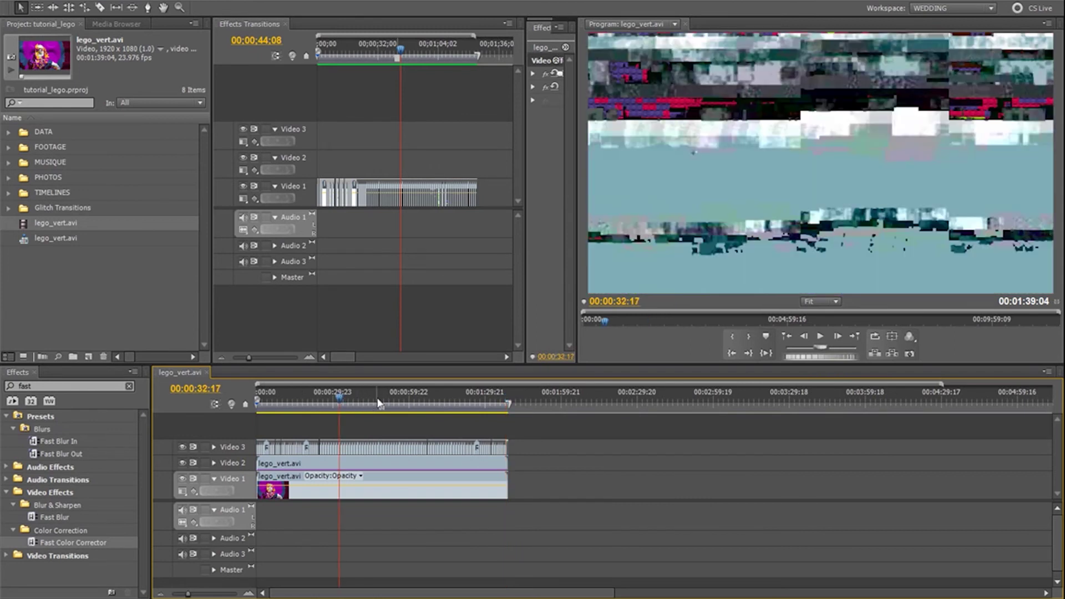
left_click(437, 396)
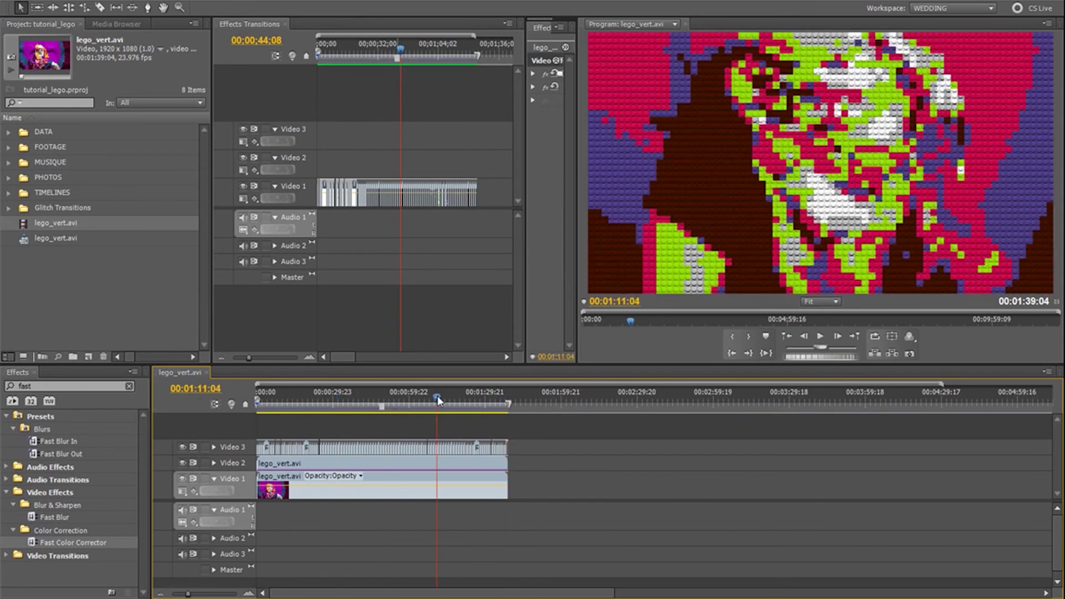
left_click(455, 399)
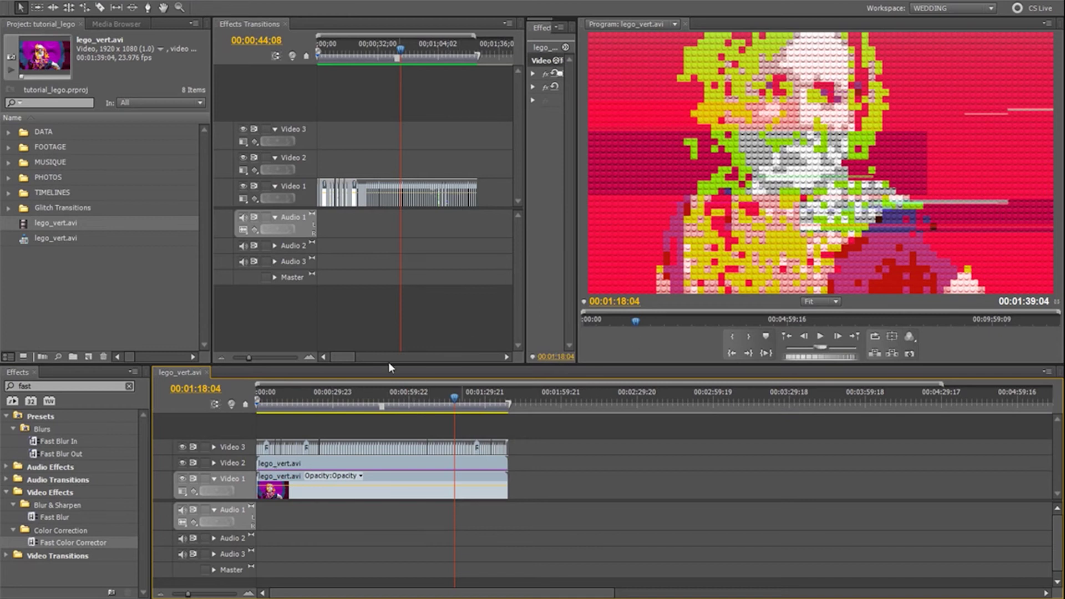
left_click(42, 386)
type("track")
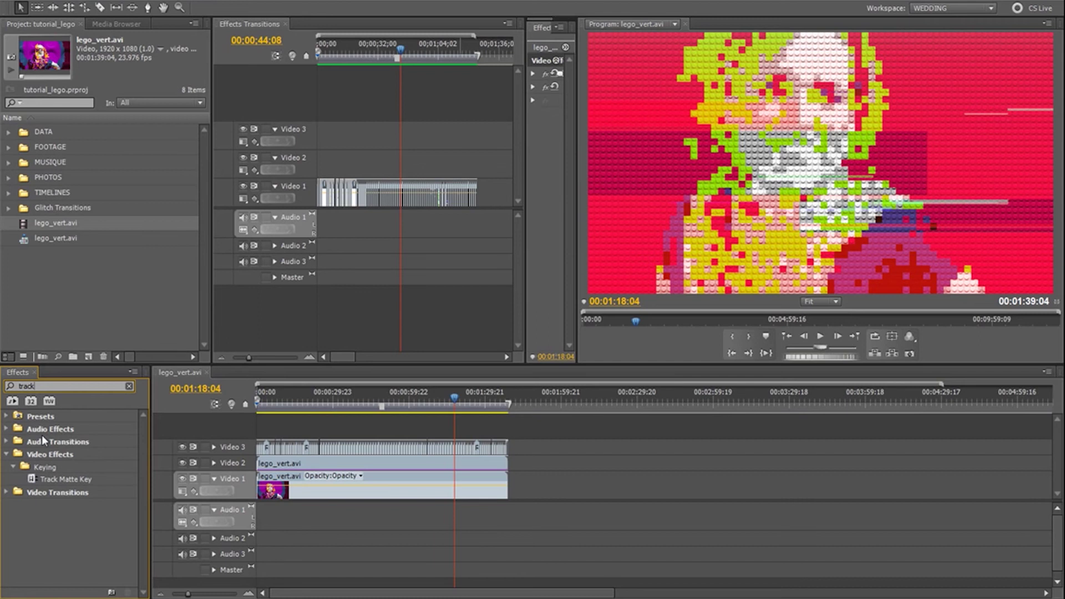
left_click_drag(59, 479, 308, 466)
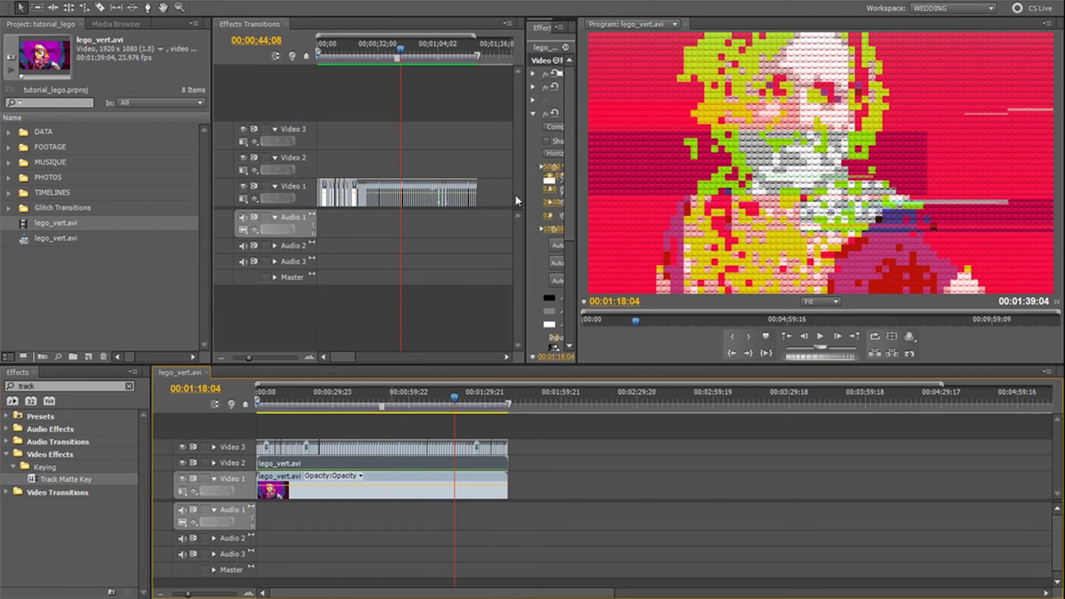
Step: Set the Track Matte Key's matte to Video 3 for the color-corrected lego_vert.avi copy
left_click_drag(524, 193, 335, 216)
left_click(343, 109)
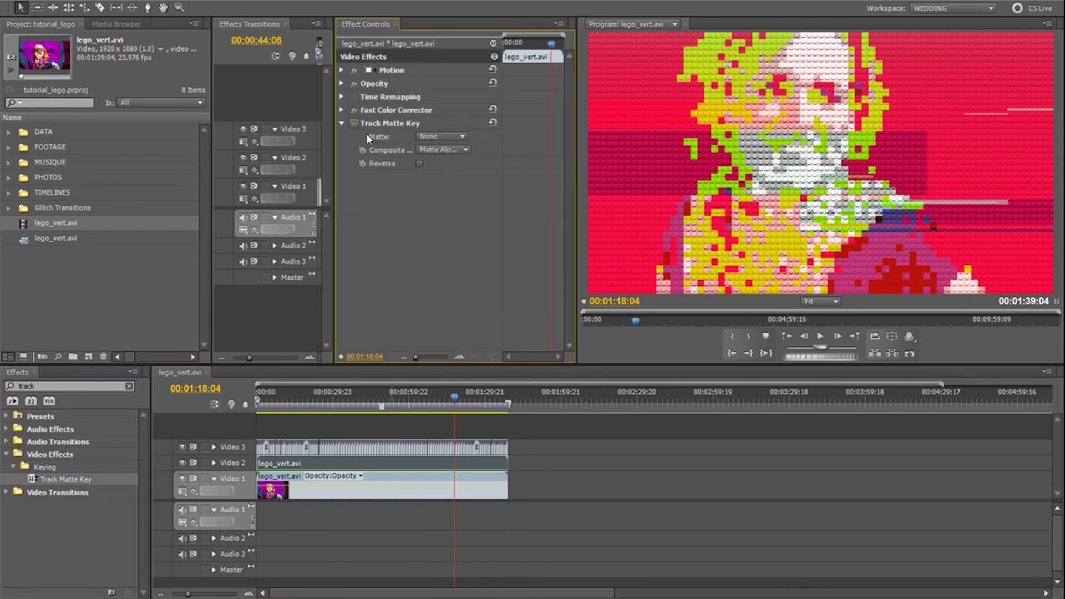
left_click(436, 137)
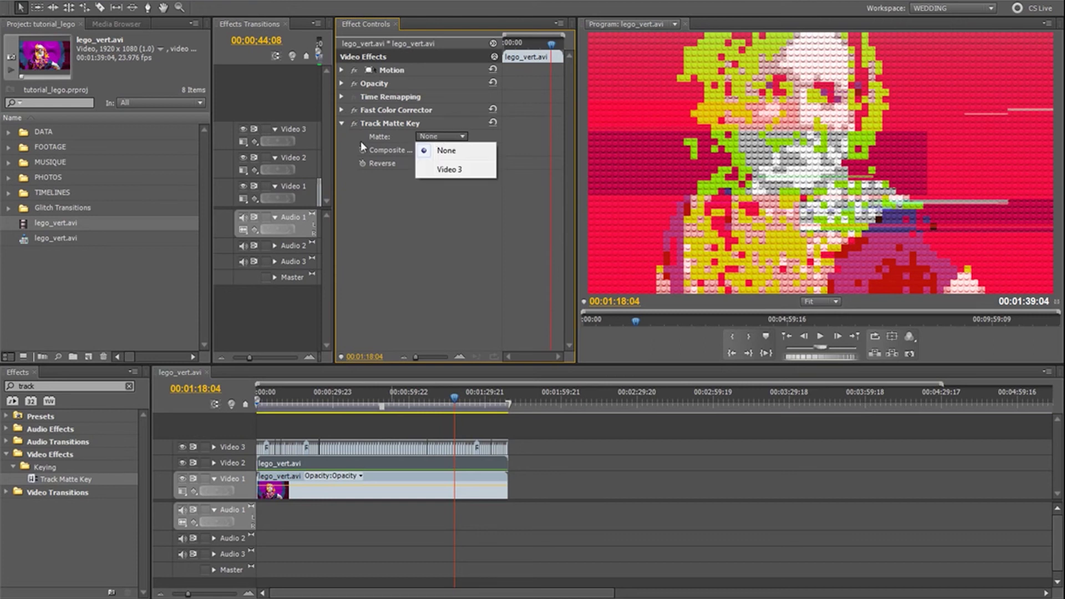
left_click(452, 169)
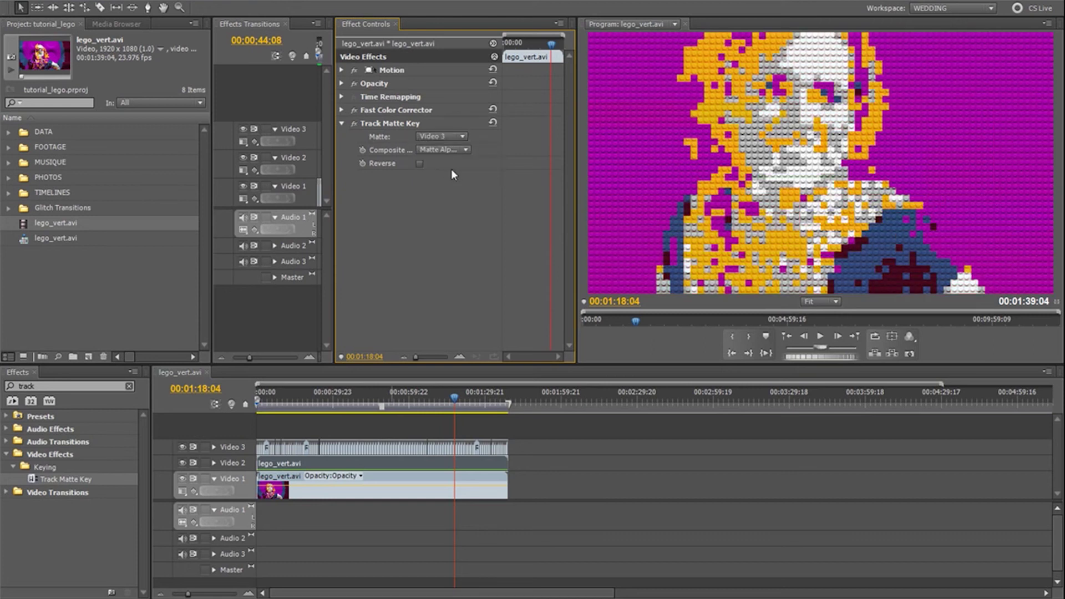